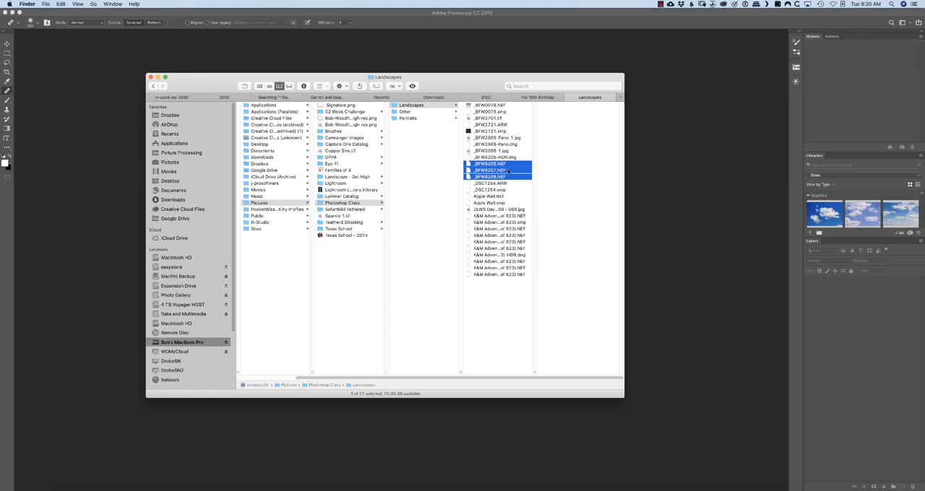
Open the selected raw files _BFW8205.NEF, _BFW8207.NEF and _BFW8209.NEF in Adobe Photoshop CC 2019
right_click(508, 170)
mouse_move(535, 192)
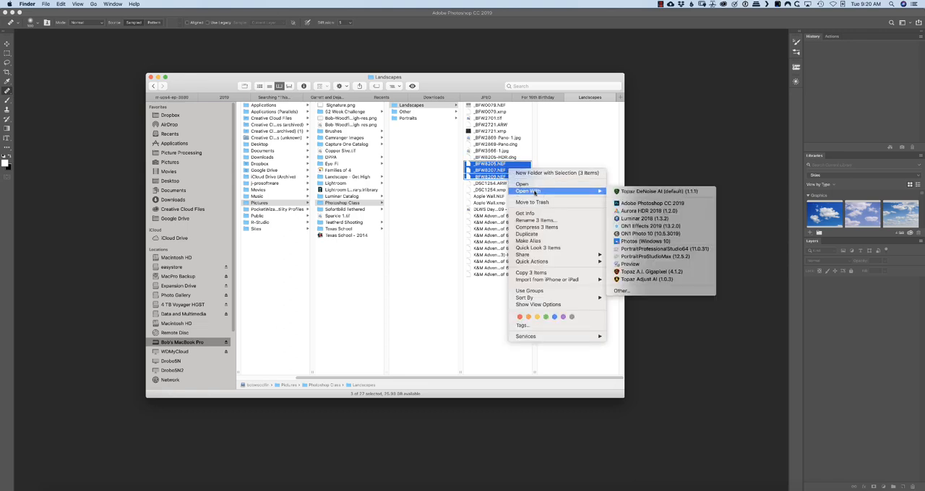
click(647, 204)
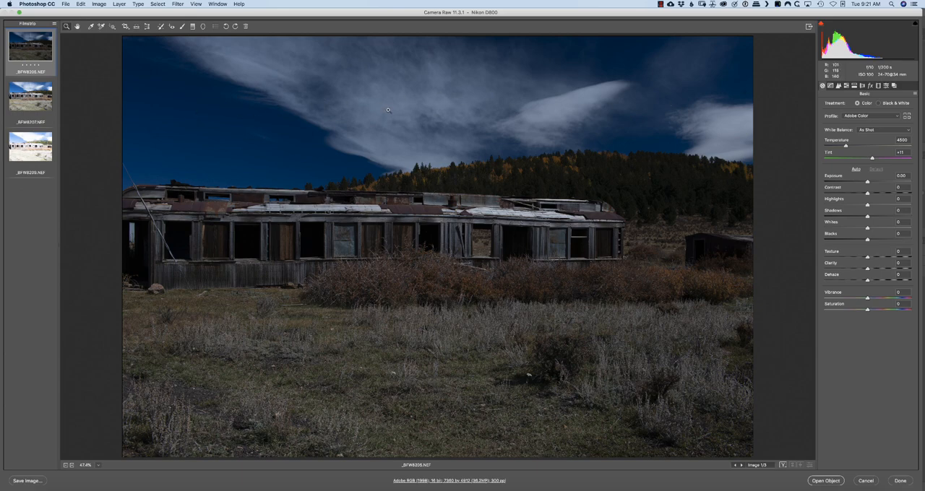
Review the brighter exposures and merge all three images to an aligned, auto-toned HDR saved as _BFW8209-HDR.dng in the Landscapes folder
click(25, 99)
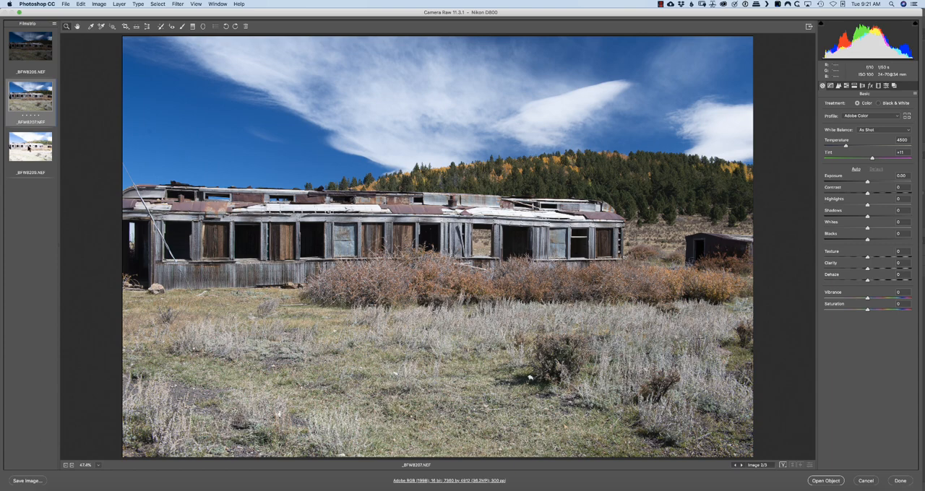
click(30, 149)
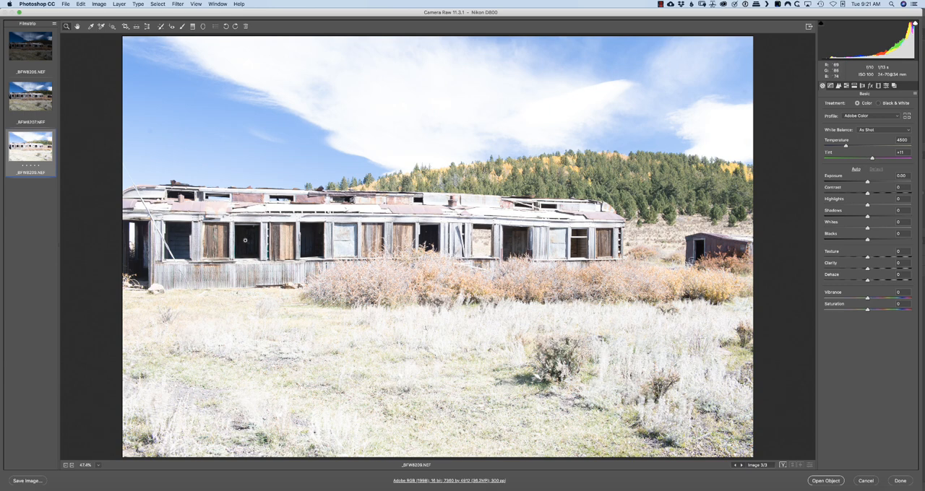
shift+click(26, 58)
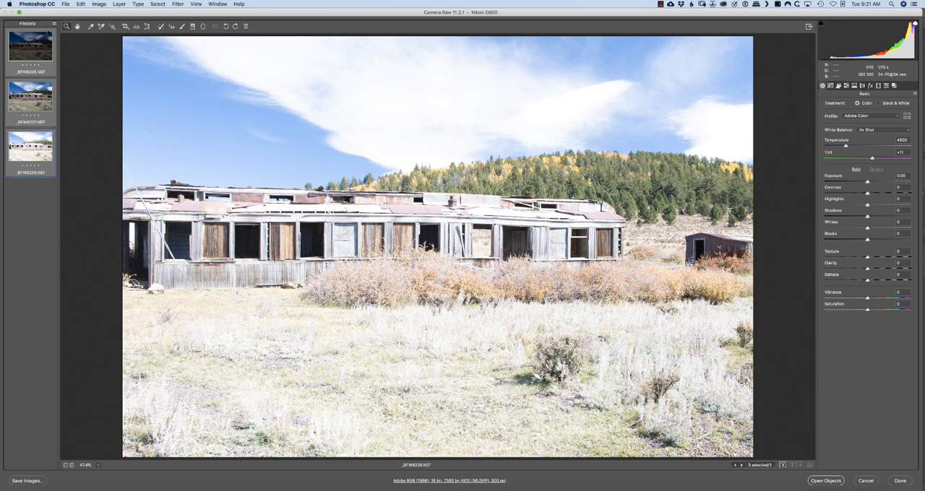
click(55, 24)
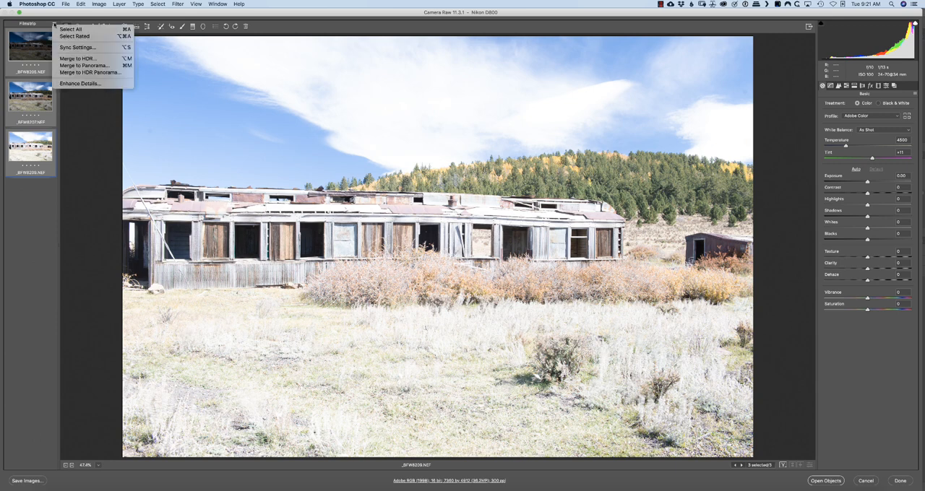
click(86, 58)
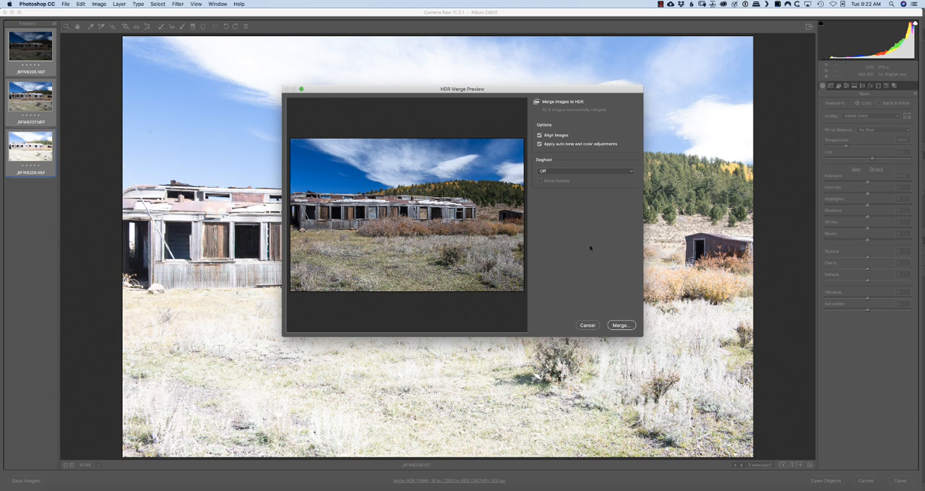
click(620, 326)
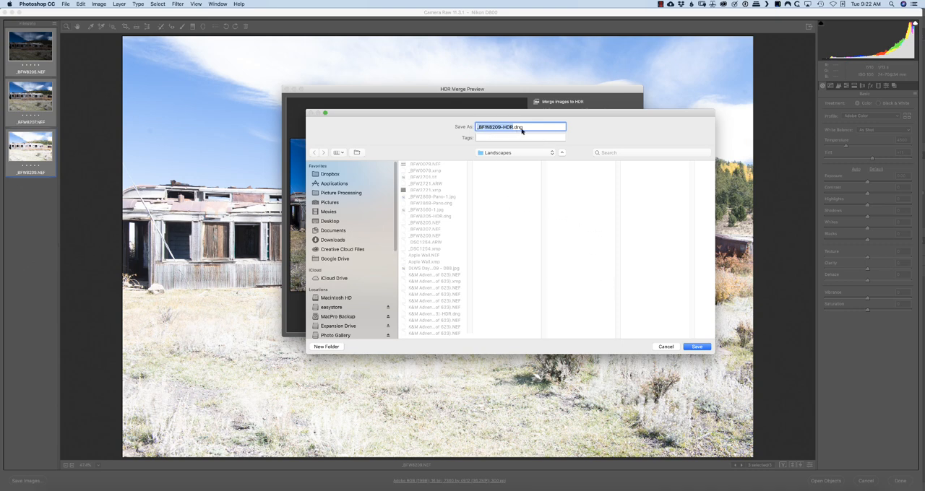
click(696, 348)
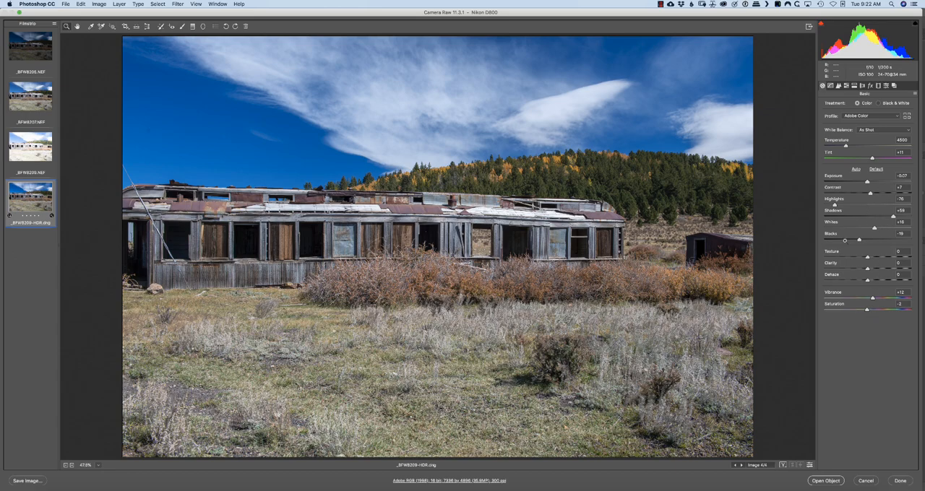
Inspect the merged HDR's building detail and activate the Adjustment Brush with its local correction settings reset
click(379, 234)
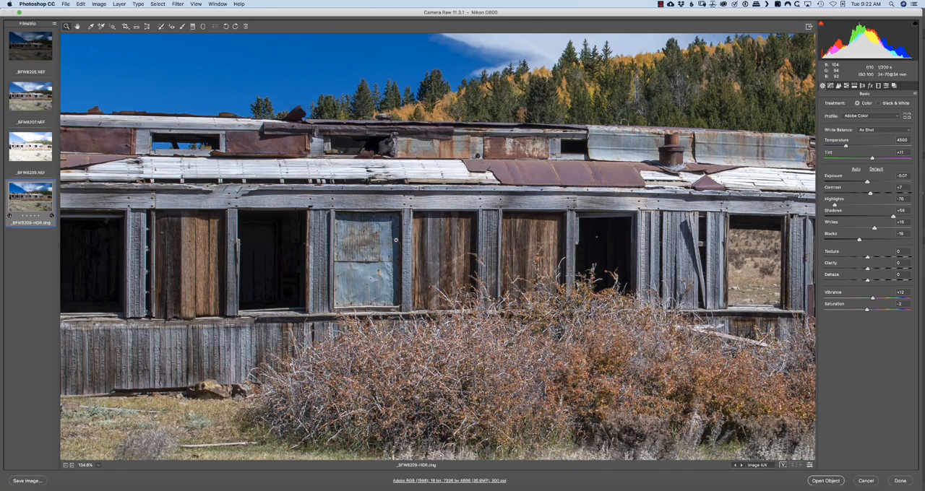
drag(396, 240, 344, 224)
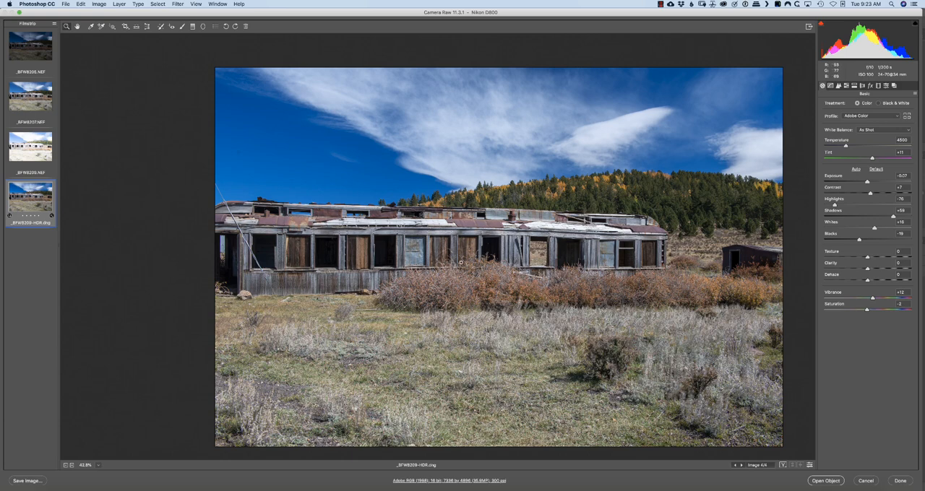
click(182, 27)
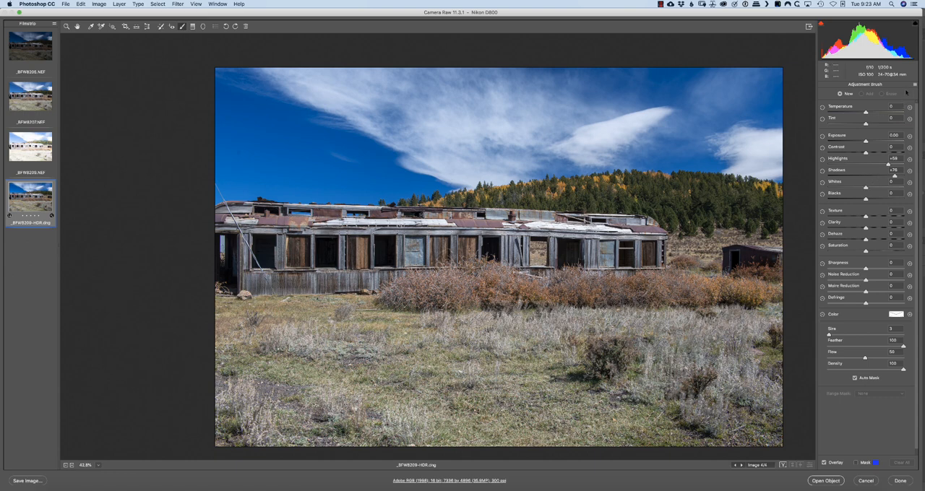
click(914, 85)
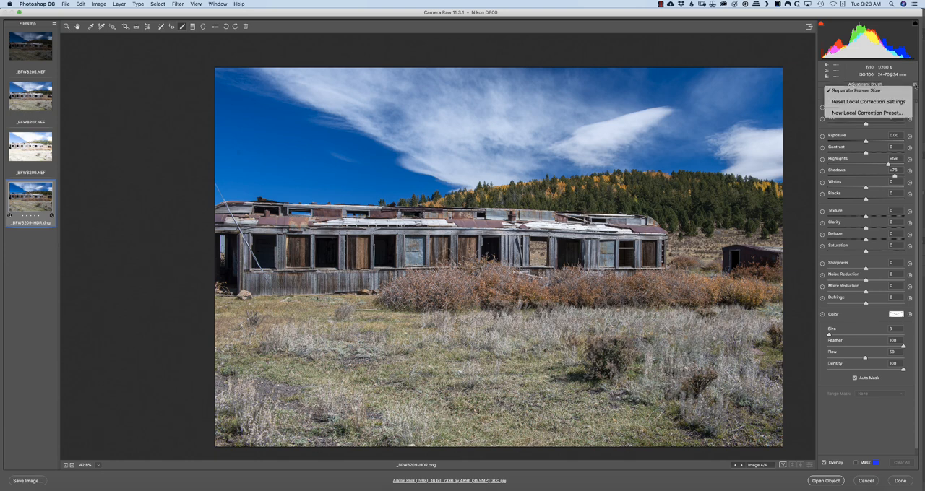
click(874, 102)
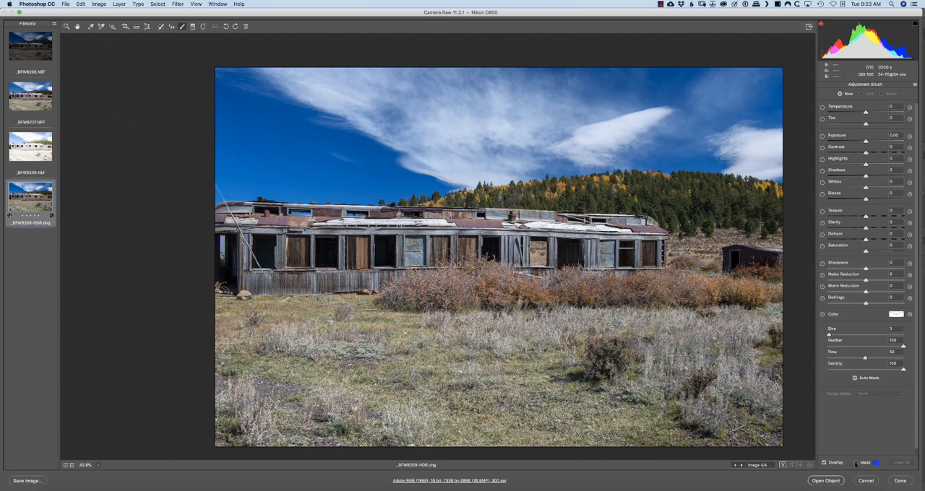
With the mask overlay shown, paint an adjustment mask over the building's dark windows, roof openings and doorway
click(856, 463)
mouse_move(639, 238)
mouse_down()
mouse_move(621, 250)
mouse_move(637, 263)
mouse_move(620, 269)
mouse_move(610, 253)
mouse_move(572, 261)
mouse_move(562, 245)
mouse_up()
mouse_move(554, 263)
mouse_down()
mouse_move(554, 236)
mouse_move(604, 221)
mouse_up()
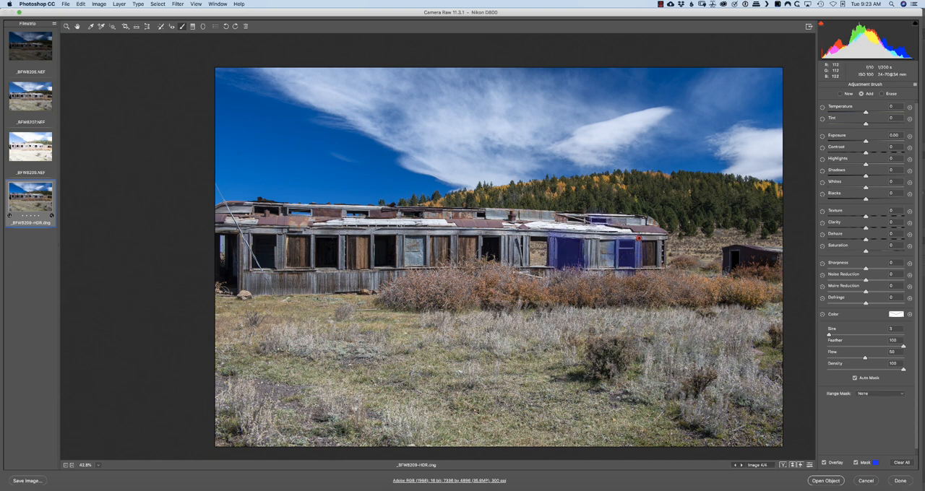
mouse_move(486, 242)
mouse_down()
mouse_move(496, 254)
mouse_move(483, 261)
mouse_up()
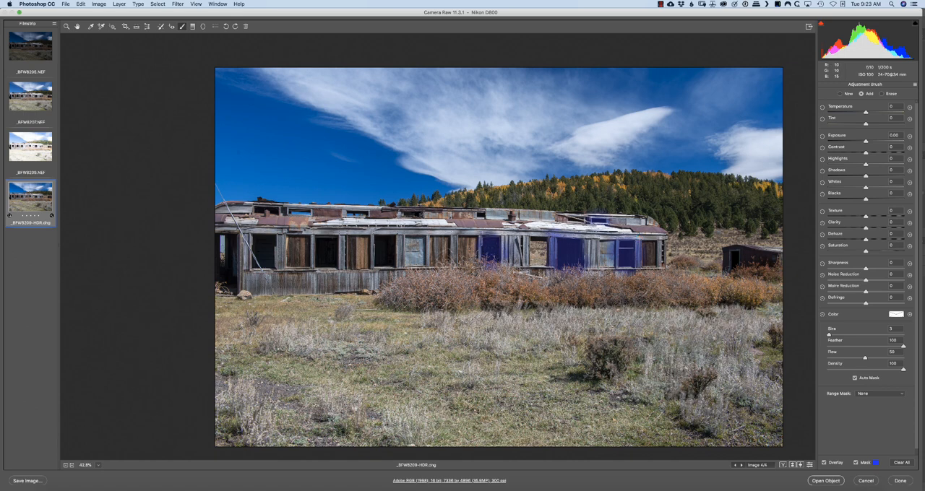
drag(480, 215, 479, 217)
mouse_move(420, 214)
mouse_down()
mouse_move(407, 216)
mouse_move(396, 244)
mouse_move(402, 262)
mouse_move(373, 250)
mouse_move(375, 229)
mouse_move(362, 213)
mouse_move(292, 211)
mouse_up()
mouse_move(322, 244)
mouse_down()
mouse_move(322, 265)
mouse_move(314, 234)
mouse_move(340, 235)
mouse_up()
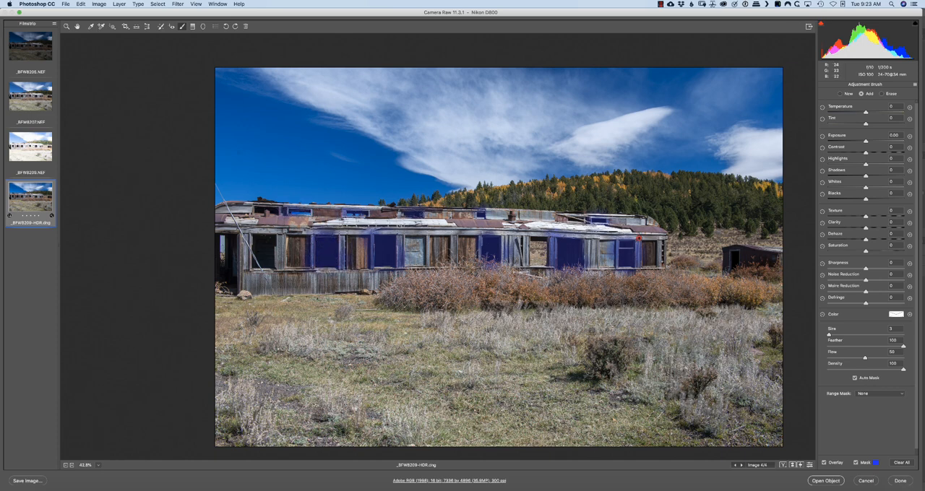
mouse_move(269, 231)
mouse_down()
mouse_move(260, 240)
mouse_move(281, 256)
mouse_move(266, 271)
mouse_move(249, 249)
mouse_move(259, 231)
mouse_move(235, 275)
mouse_move(222, 234)
mouse_move(220, 253)
mouse_up()
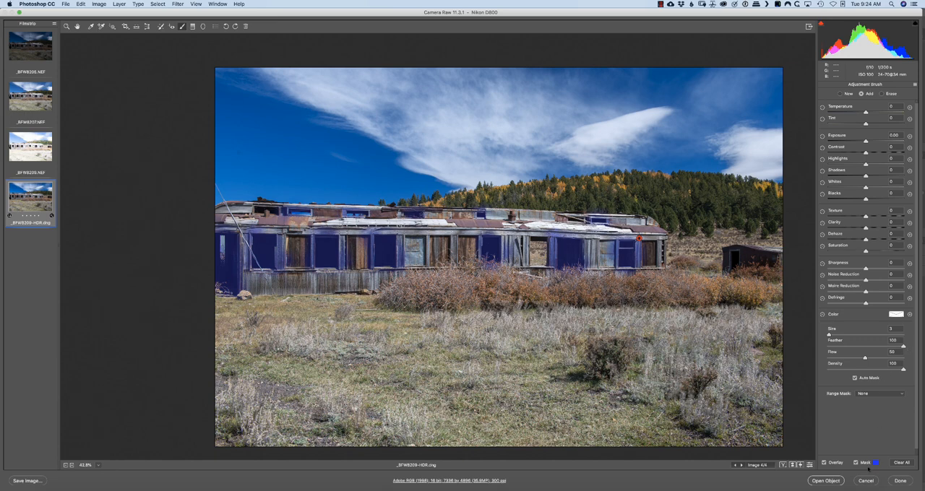
Apply a Luminance range mask with its luminance map visualized, and extend the brush mask over the roof opening near the building's left end
click(892, 397)
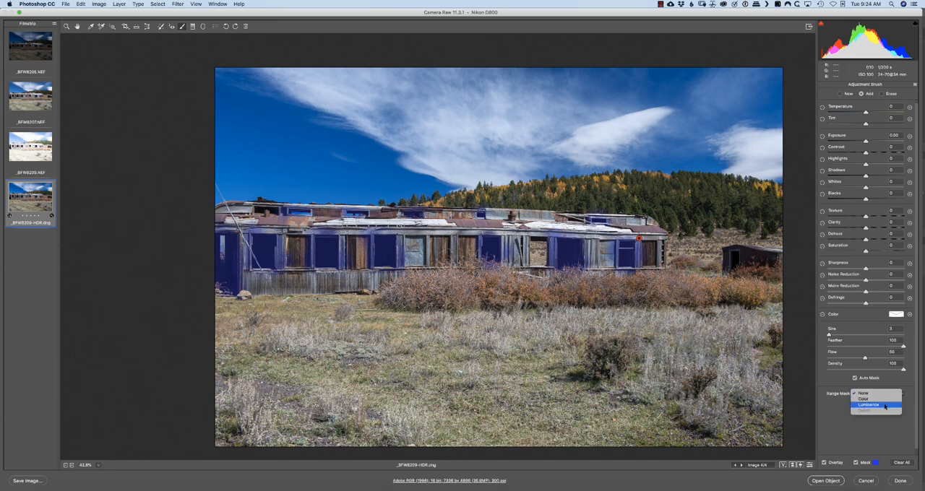
click(887, 406)
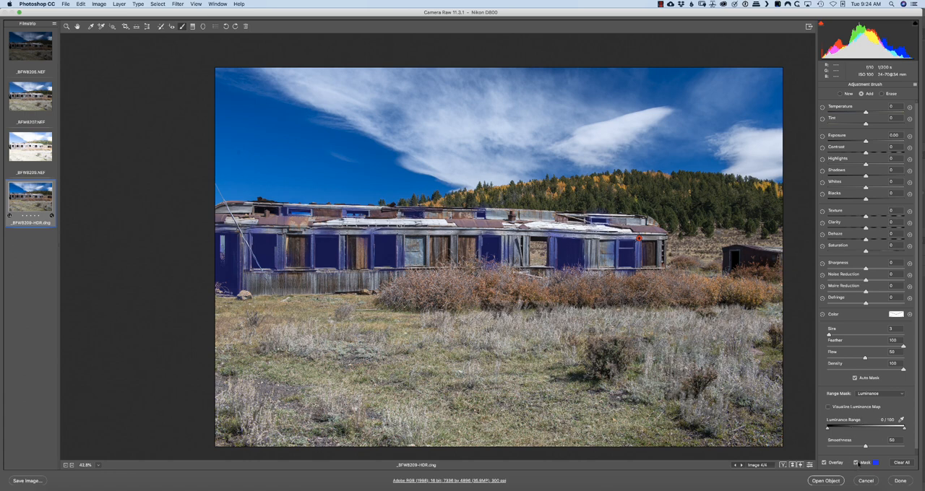
click(855, 463)
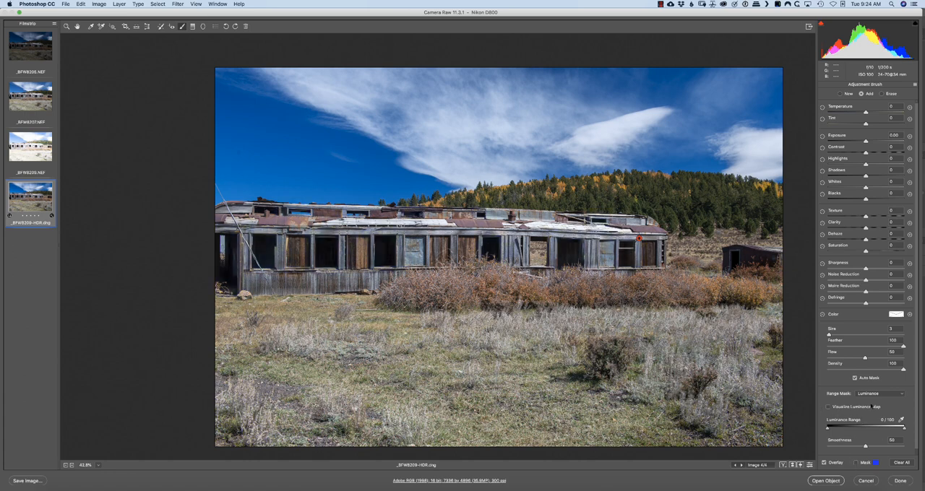
click(829, 407)
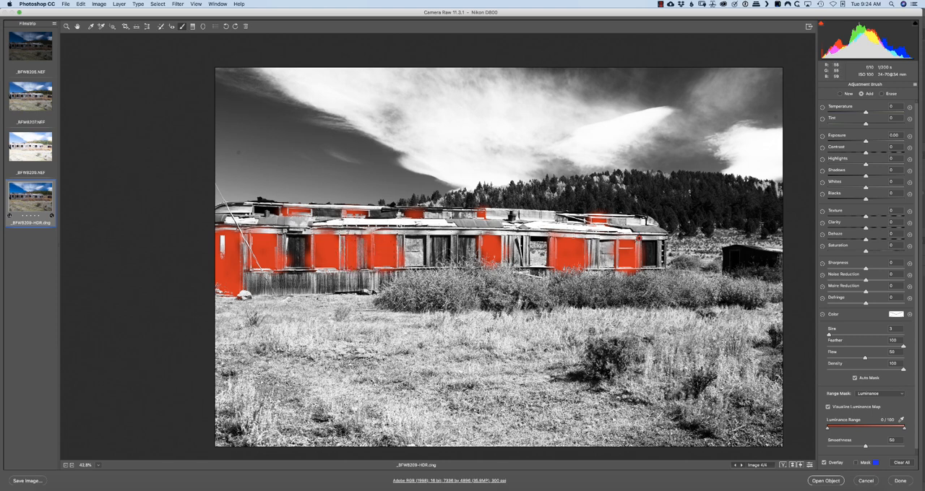
drag(279, 209, 253, 209)
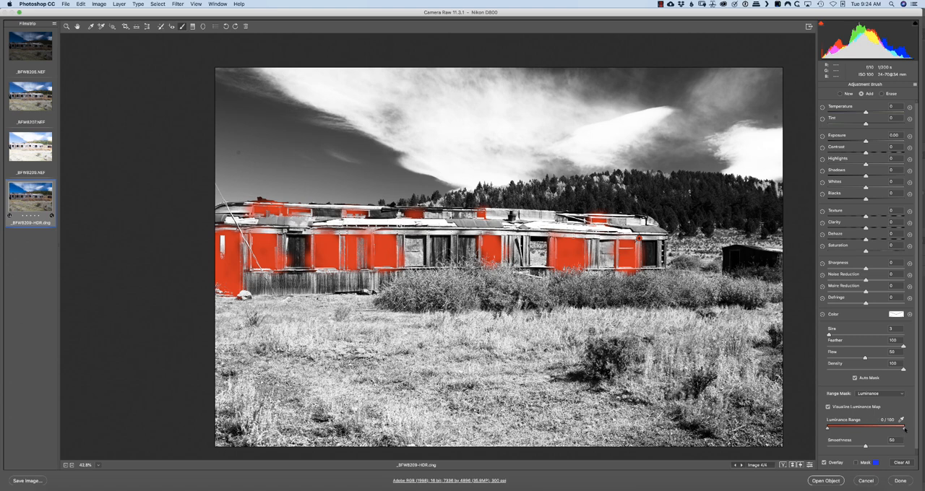
Limit the range mask to luminance 0/23 with a smoothness of 74 and hide the luminance map
drag(905, 429, 849, 431)
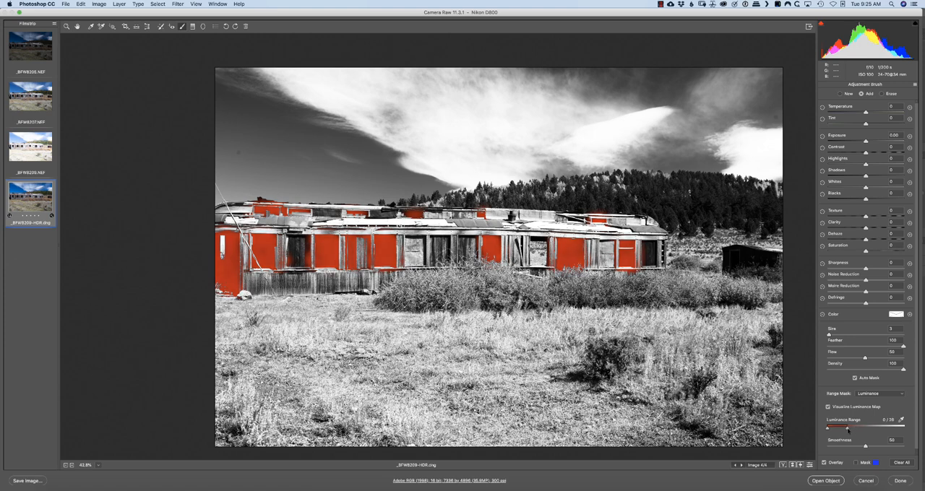
drag(849, 431, 844, 430)
drag(866, 446, 885, 449)
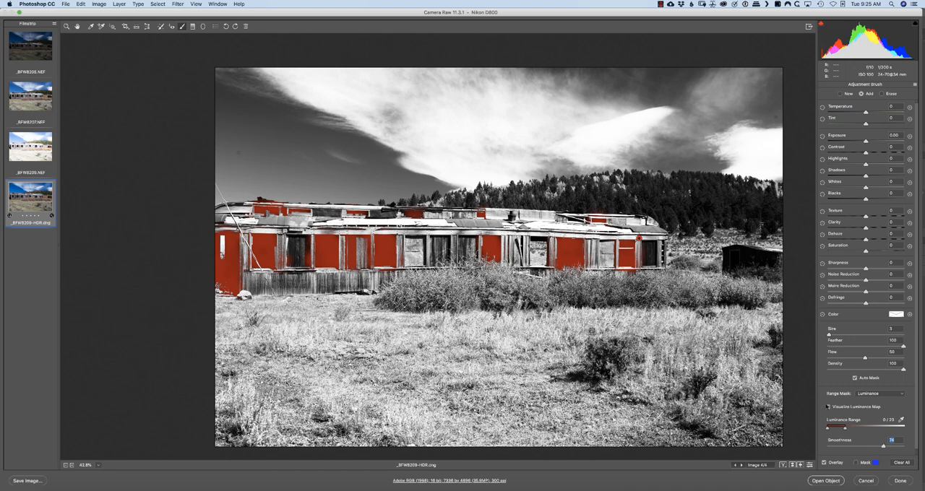
click(828, 407)
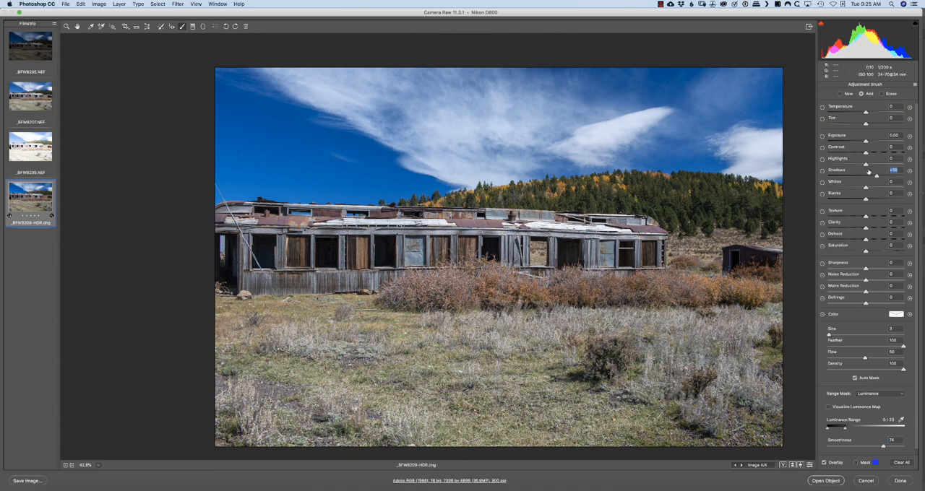
Brighten the masked openings by setting Shadows to +97 and Highlights to about +75
click(894, 171)
drag(892, 172, 902, 172)
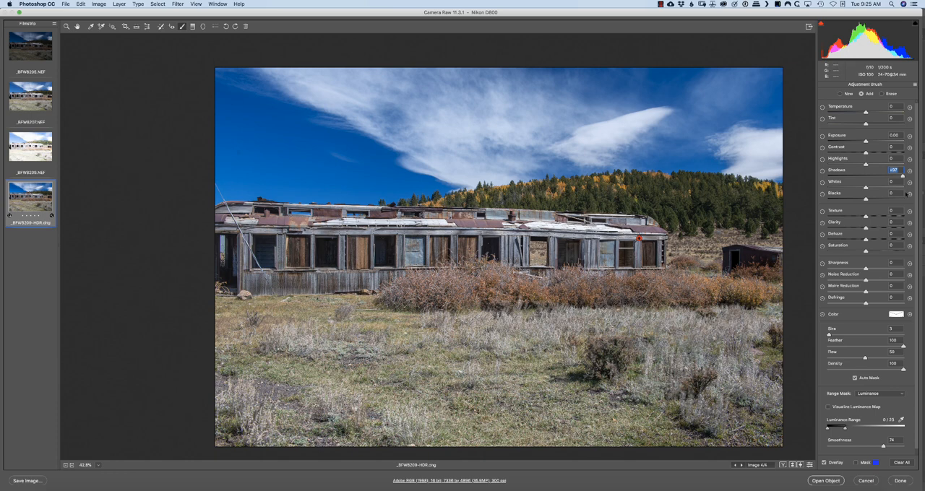
mouse_move(865, 162)
mouse_down()
mouse_move(891, 158)
mouse_move(872, 168)
mouse_up()
Start a new brush adjustment with reset correction settings and paint its visible mask over the small shed beside the building
click(840, 94)
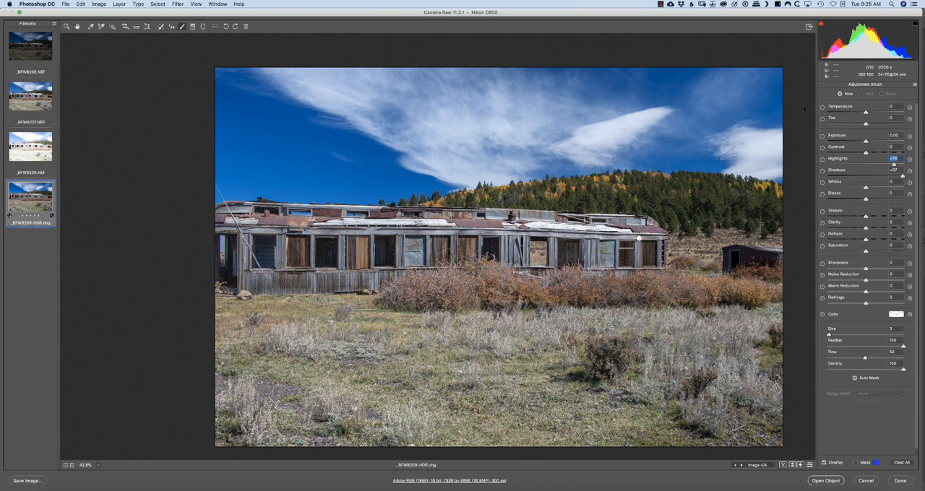
click(914, 84)
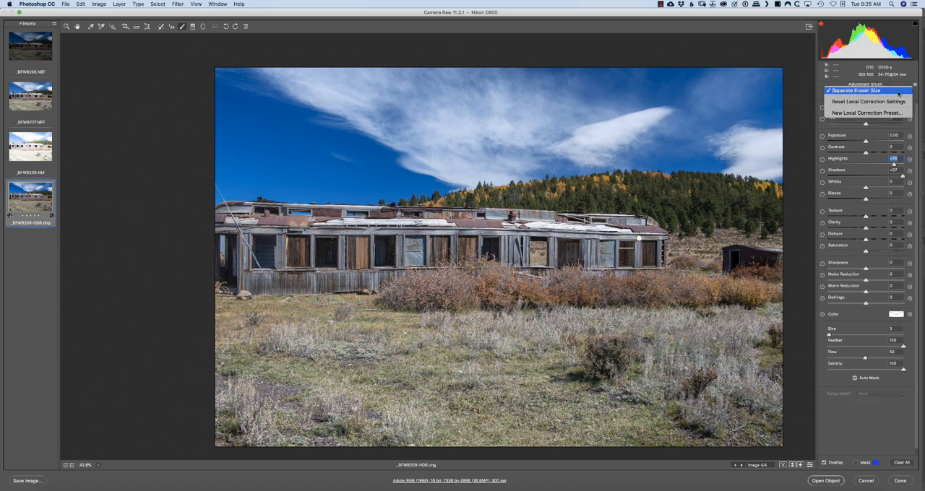
click(880, 102)
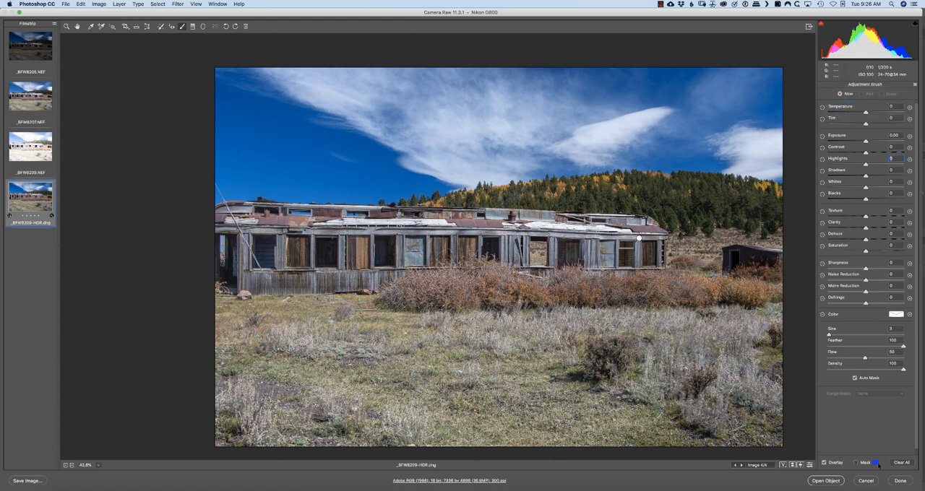
click(856, 463)
drag(730, 257, 779, 263)
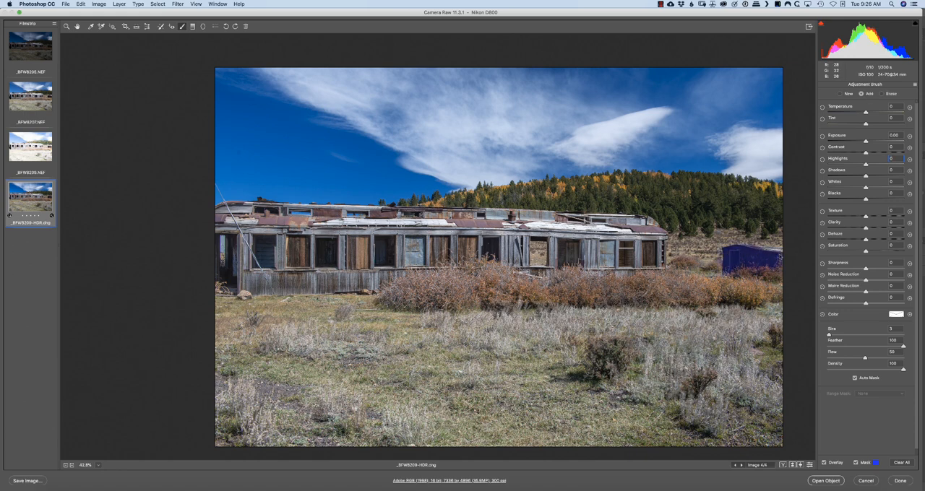
drag(770, 265, 773, 265)
Apply a Luminance range mask to the shed's brush adjustment and visualize its luminance map
click(896, 395)
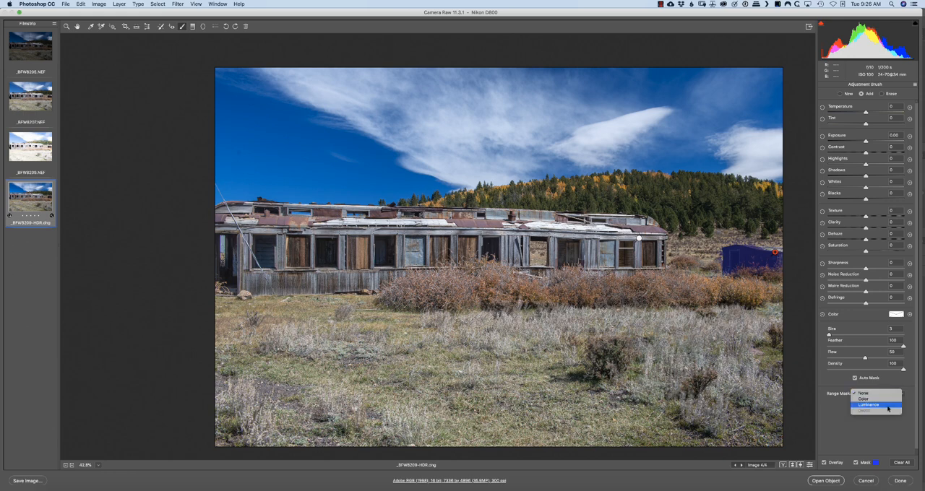
click(884, 407)
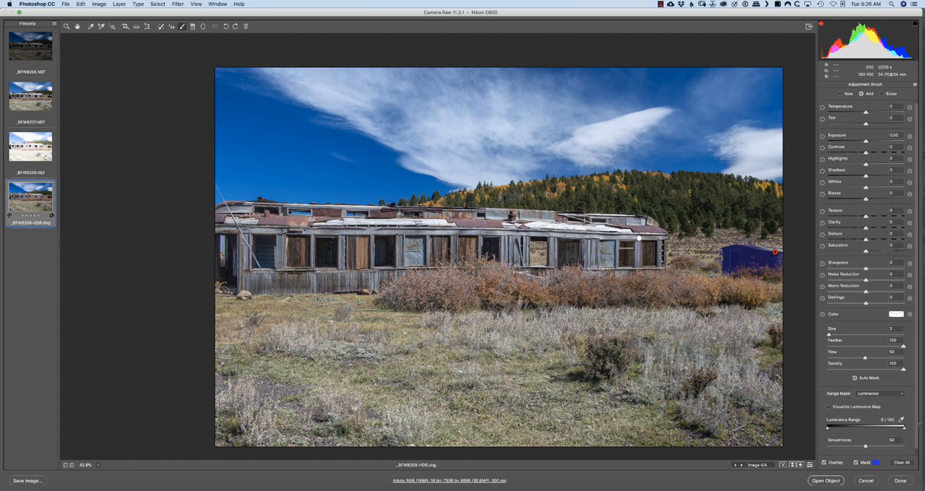
click(828, 407)
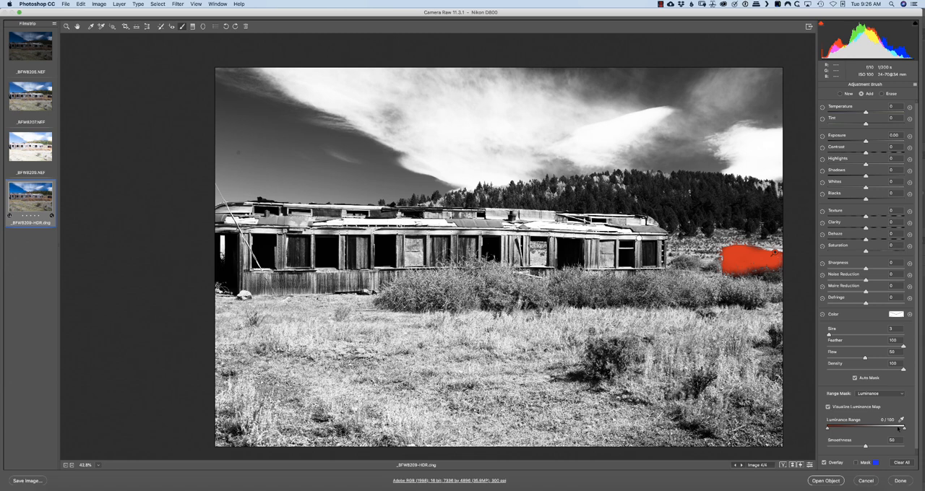
Limit the shed's range mask to luminance 0/21 with a smoothness of 74 and hide the luminance map
drag(904, 429, 844, 430)
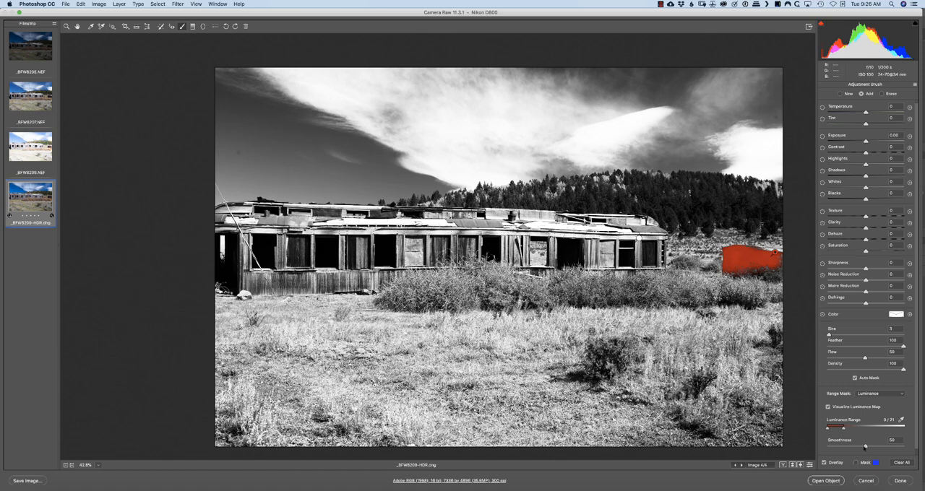
drag(866, 447, 883, 448)
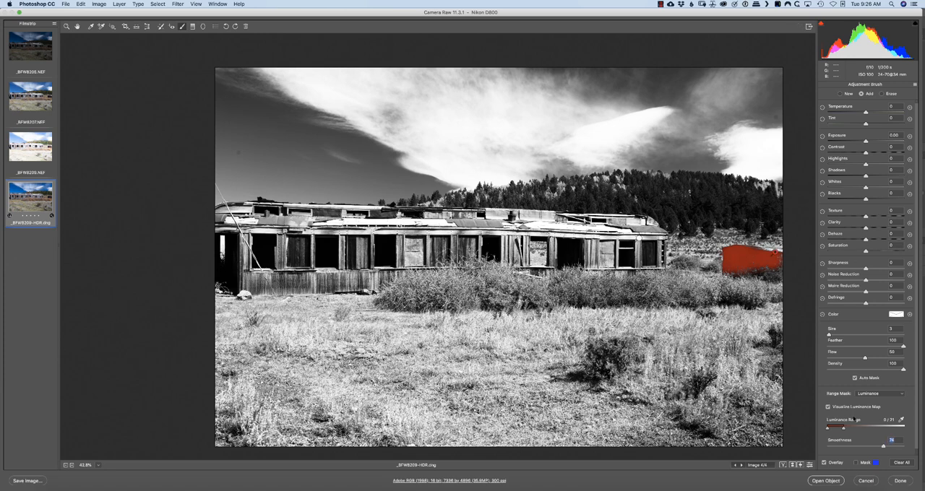
click(829, 407)
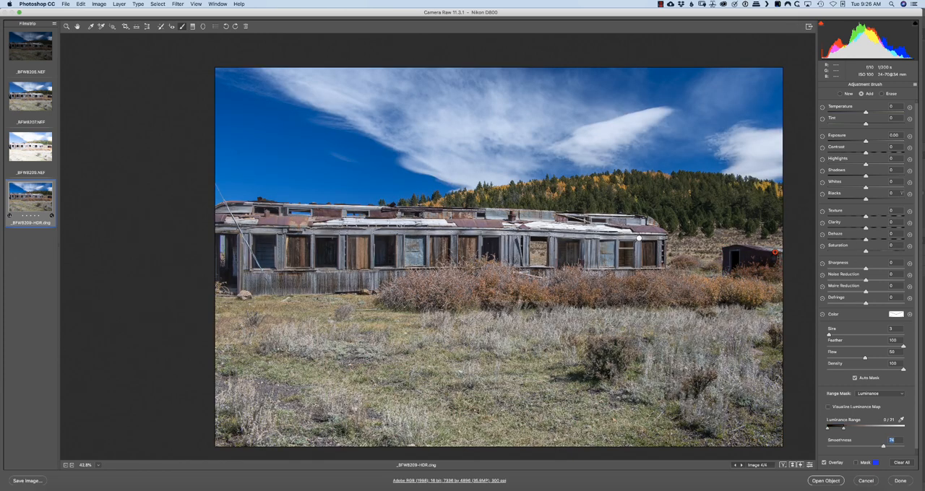
Brighten the masked shed with Shadows +78 and Highlights +15, and open the image in Photoshop as a smart object
mouse_move(857, 173)
mouse_down()
mouse_move(887, 172)
mouse_move(871, 161)
mouse_up()
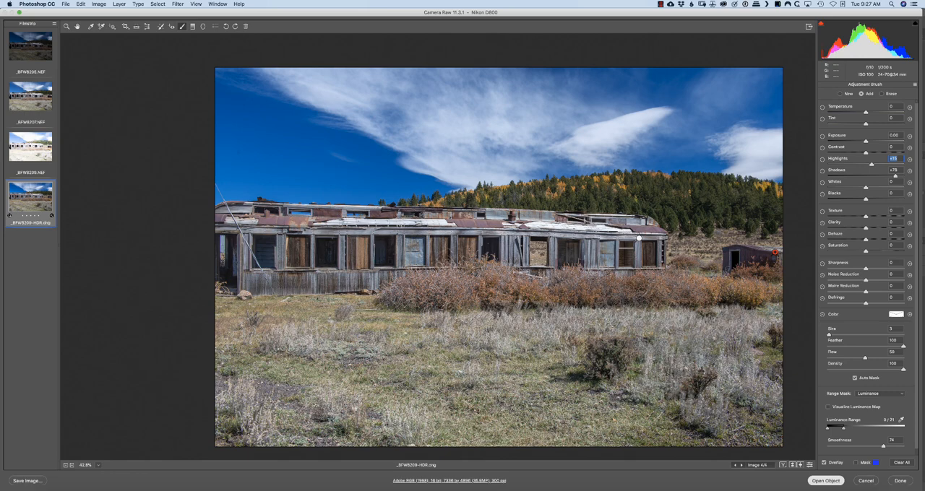
key(Return)
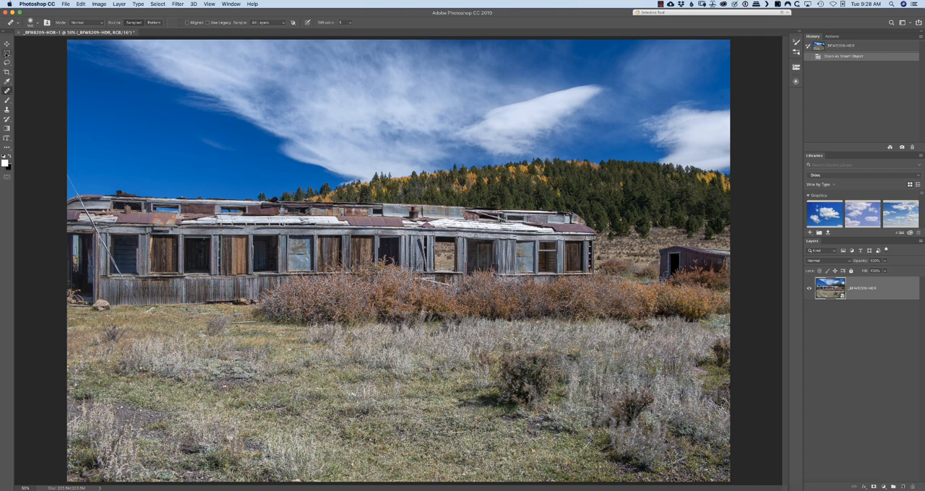
Select the building's left end around the loose cable with the Rectangular Marquee and copy it to a new layer
click(7, 54)
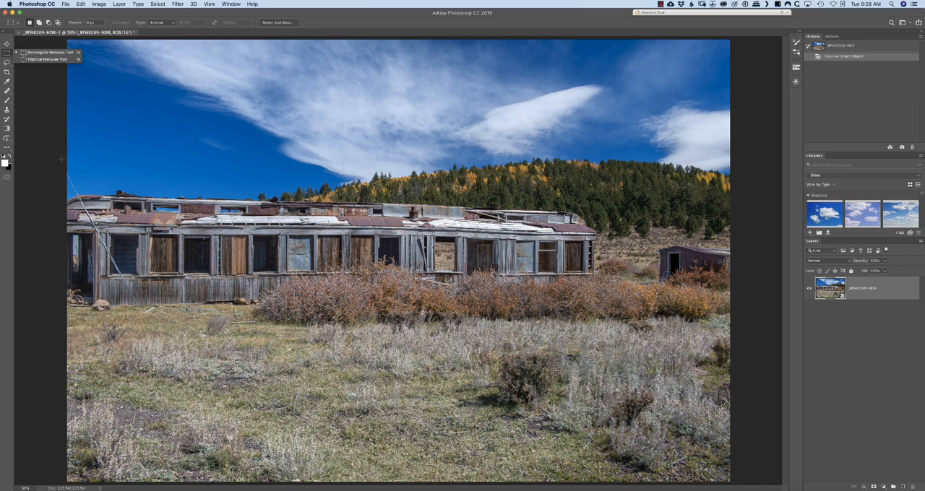
click(62, 162)
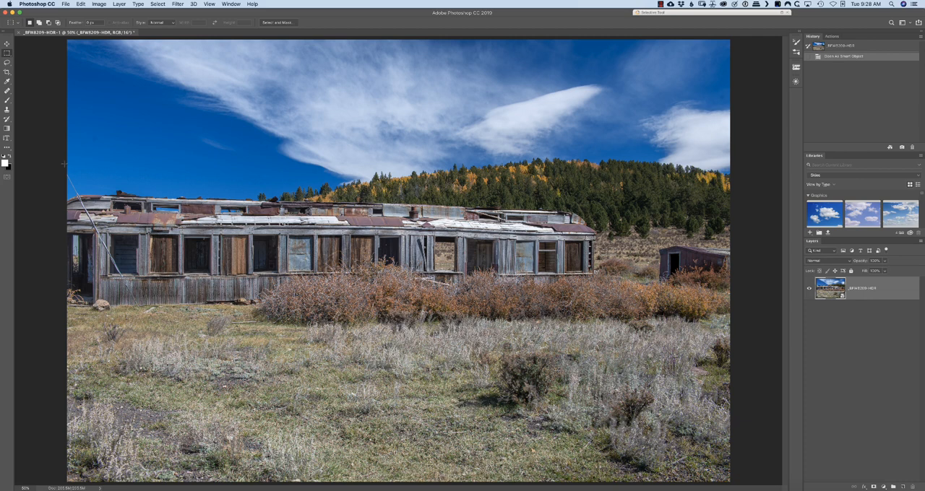
drag(64, 164, 181, 330)
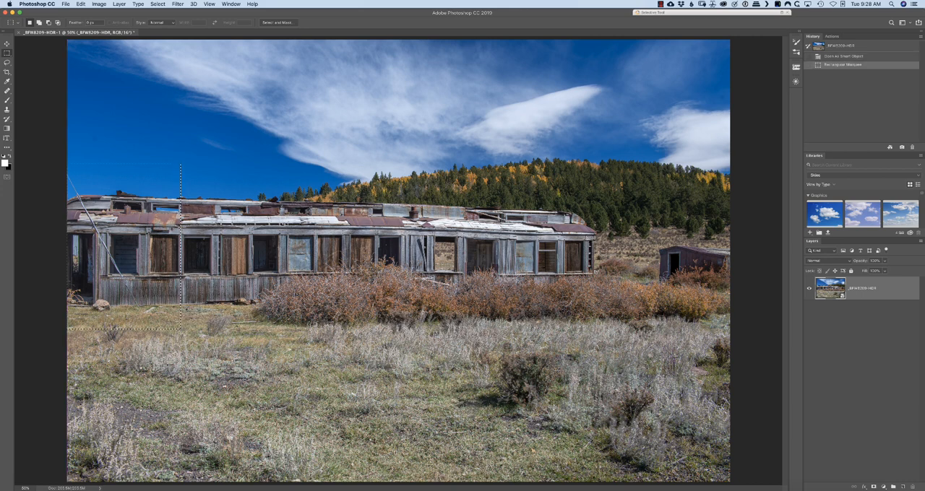
key(super+j)
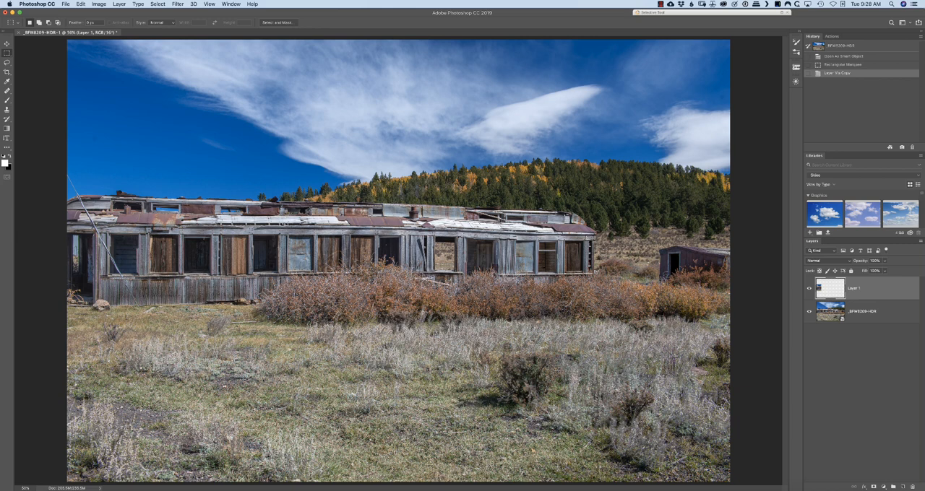
Rename the copied layer as "Content Aware Away Cable"
double_click(853, 289)
key(BackSpace)
text(Contrast A)
text(war)
text(e Au)
text(ay Cable)
key(Return)
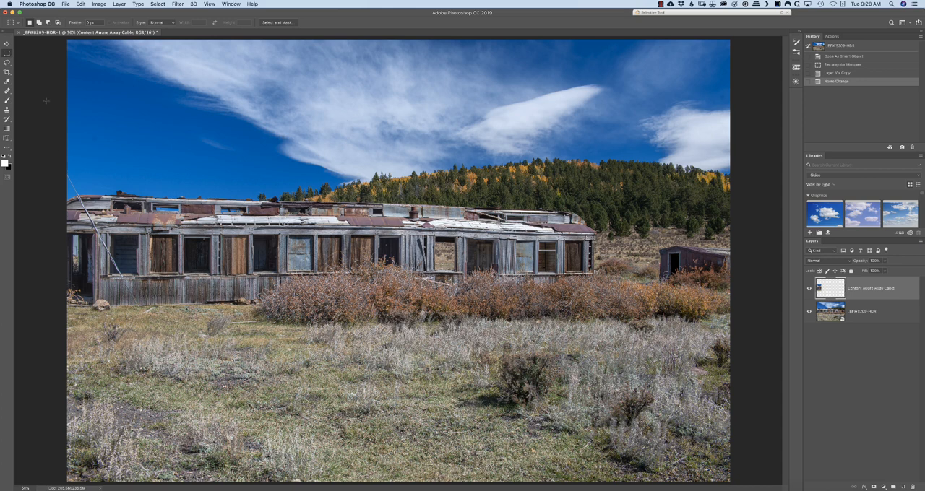
Outline the whole loose cable from the sky down to the building's base with the Lasso, adding missed areas to the selection
click(7, 63)
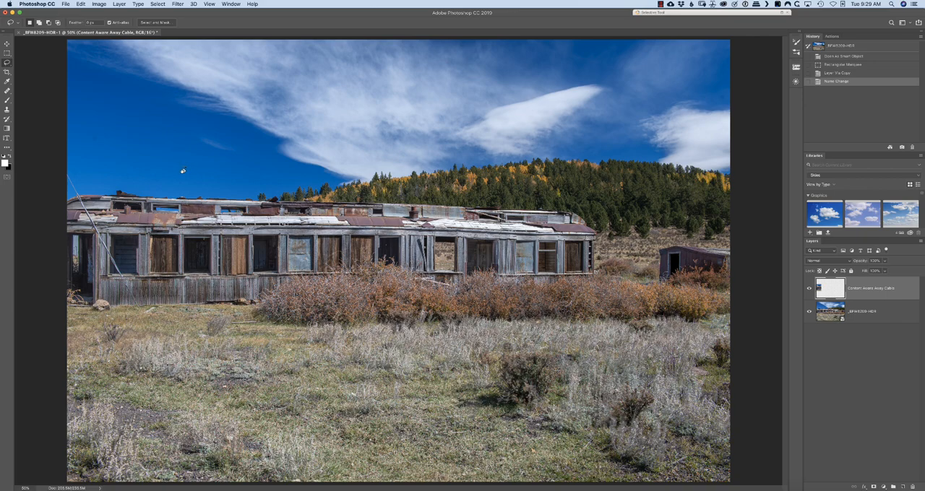
key(r)
drag(164, 133, 422, 52)
drag(321, 112, 296, 337)
drag(469, 230, 497, 248)
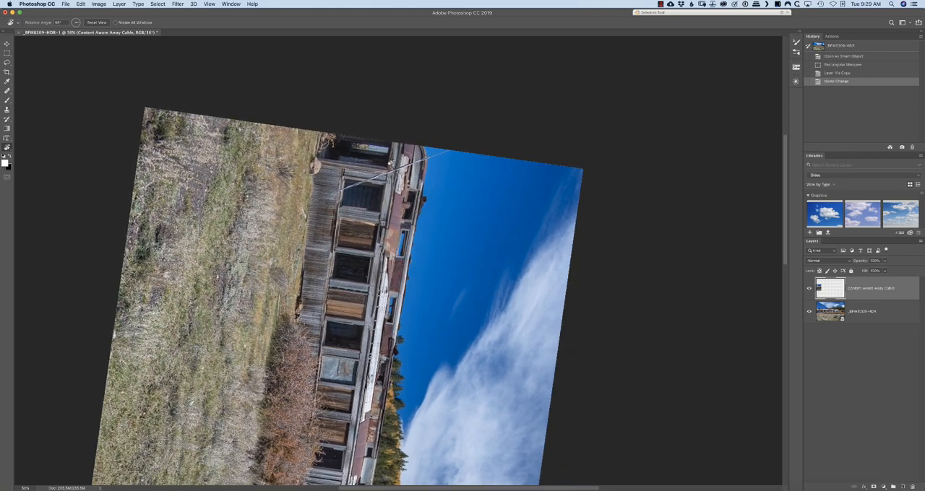
key(l)
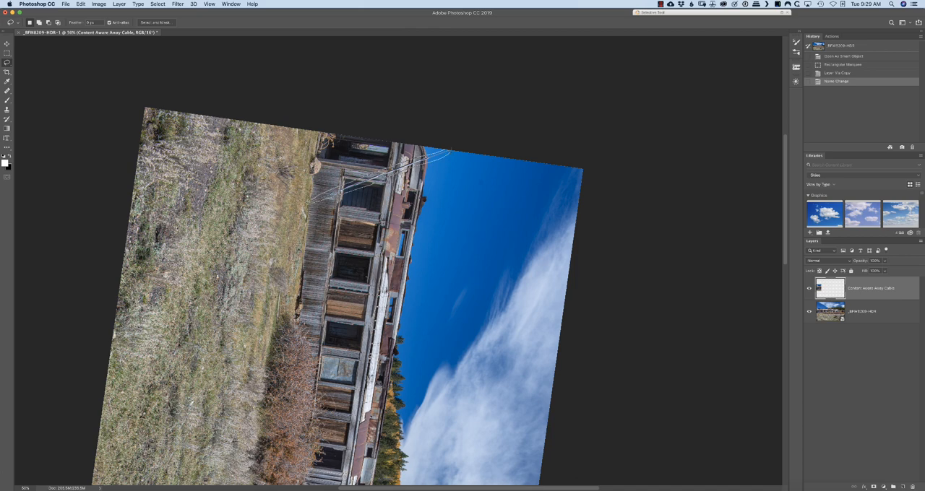
drag(311, 200, 311, 199)
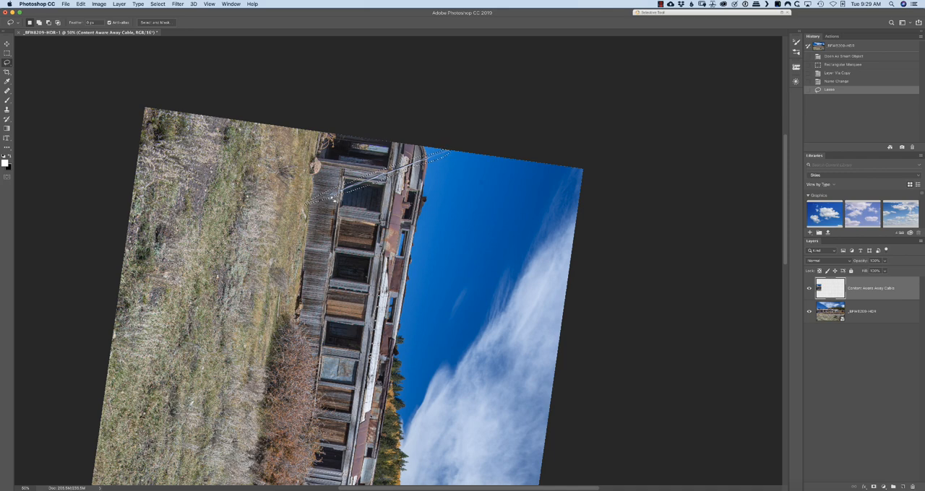
key(shift)
drag(322, 194, 325, 198)
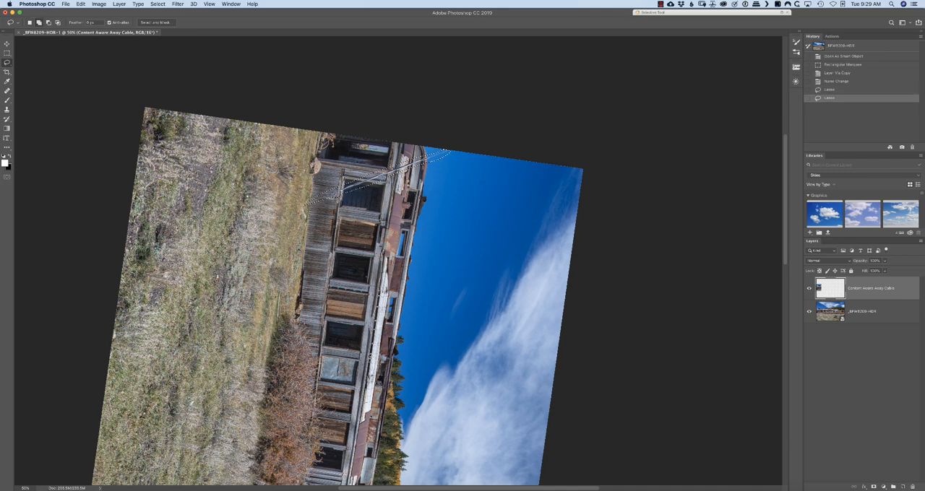
mouse_move(446, 154)
mouse_down()
mouse_move(427, 161)
mouse_move(447, 154)
mouse_up()
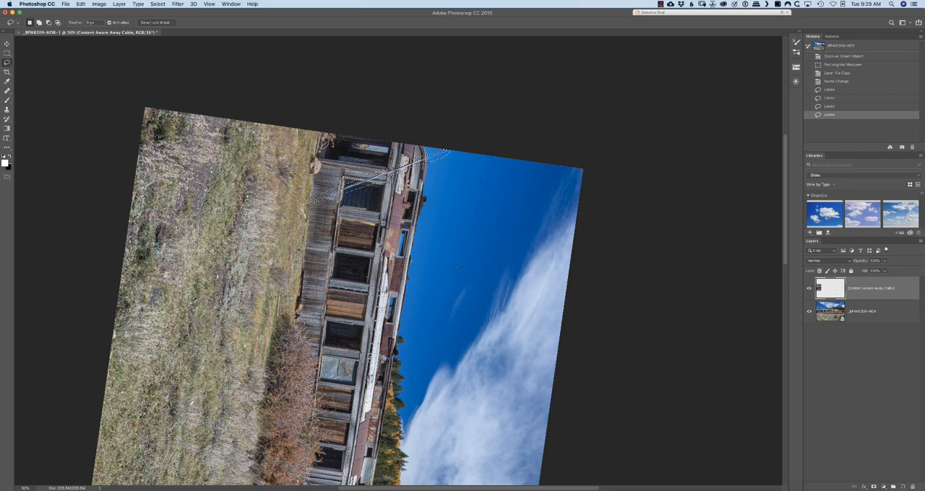
Fill the cable selection with Content-Aware using Color Adaptation, Normal mode and 100% opacity, and deselect it
key(r)
drag(520, 296, 413, 146)
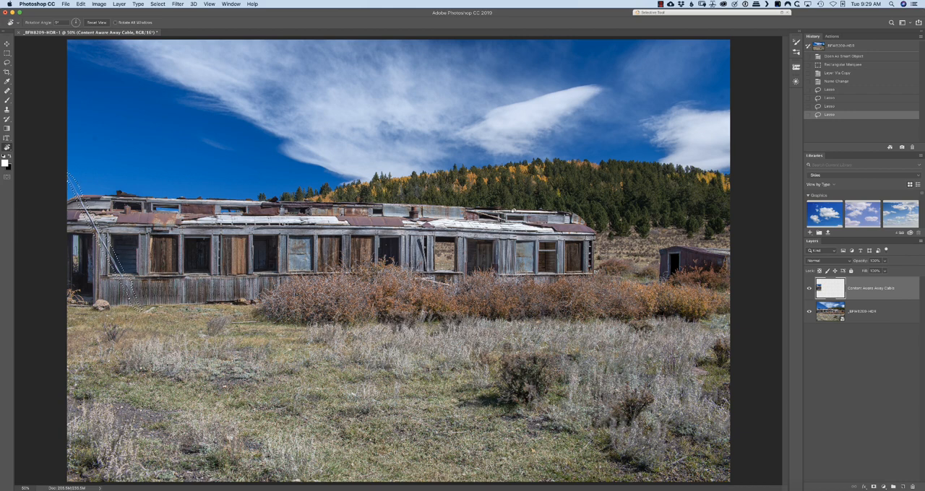
key(shift+BackSpace)
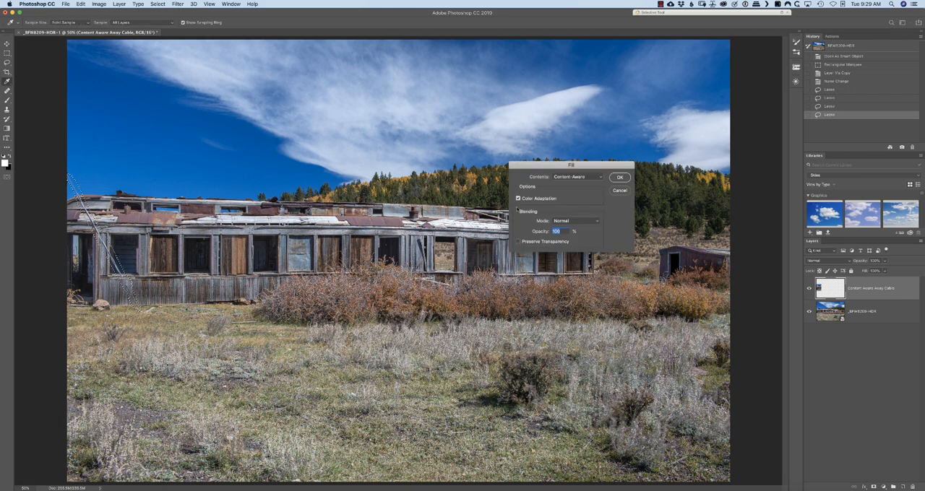
click(600, 178)
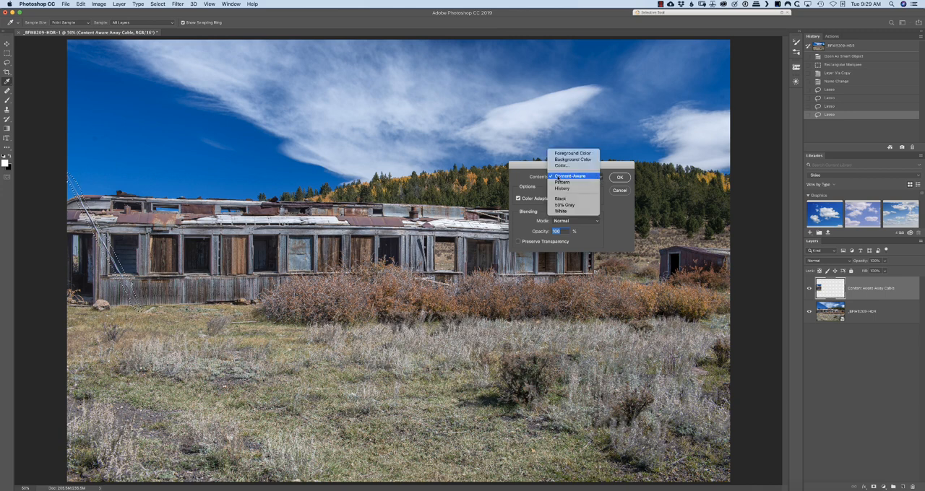
click(571, 176)
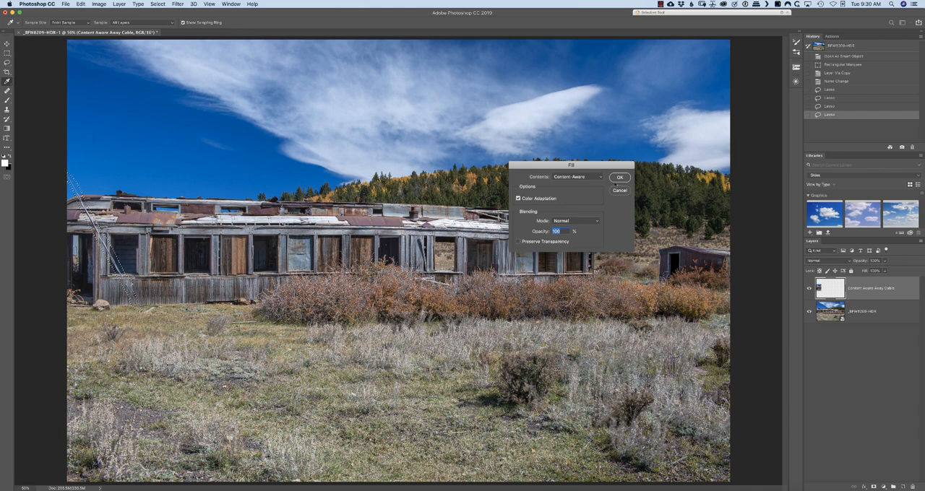
click(620, 177)
key(r)
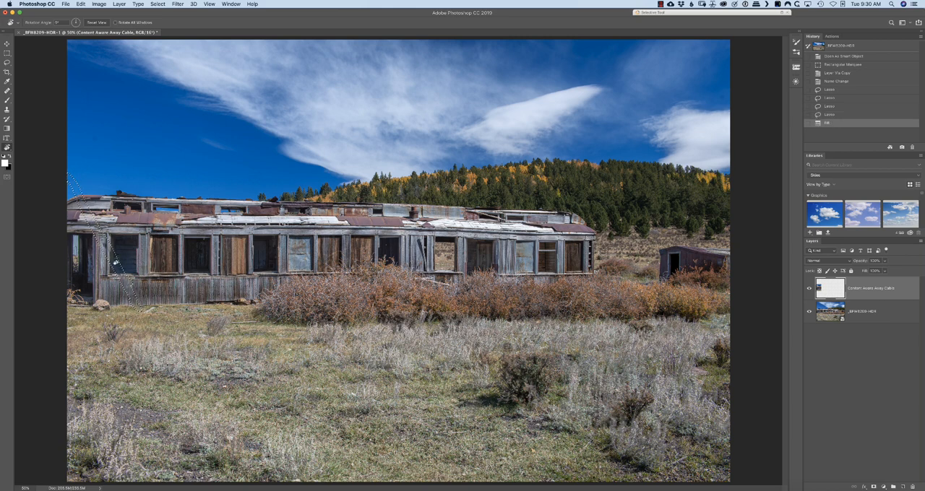
key(super+1)
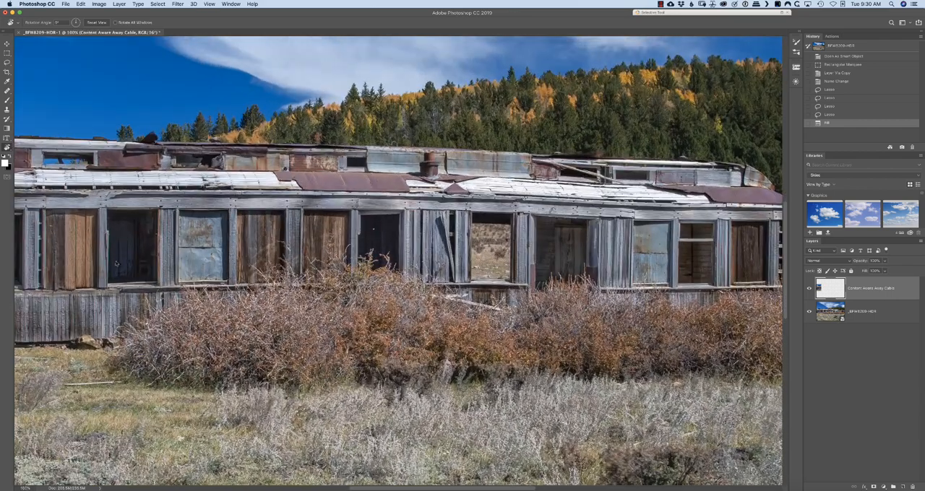
drag(94, 206, 513, 142)
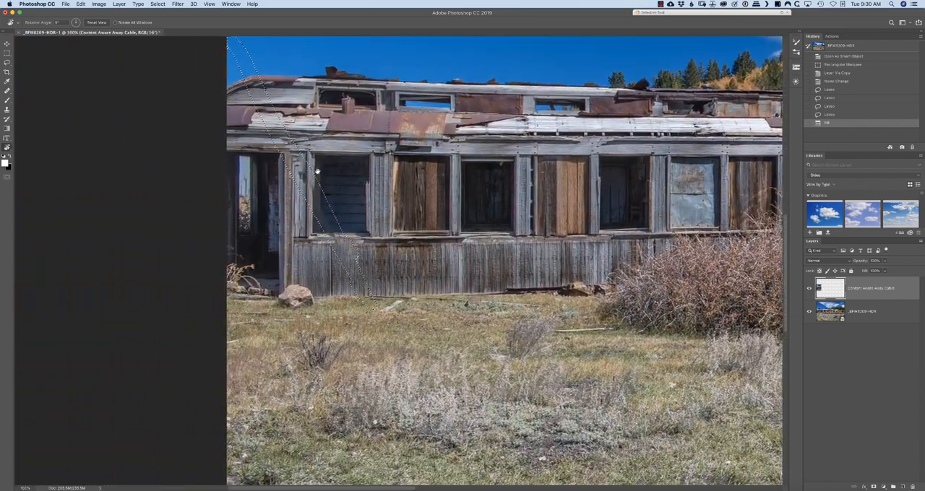
drag(310, 163, 330, 180)
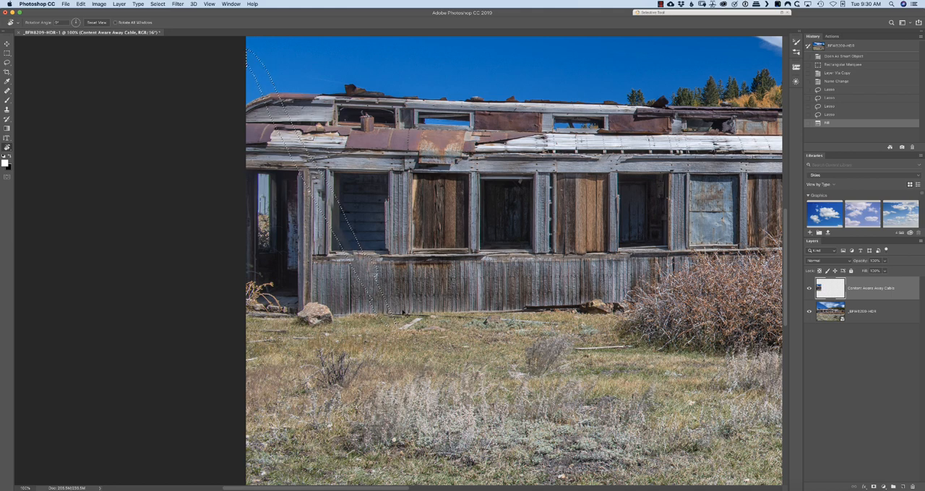
key(super+d)
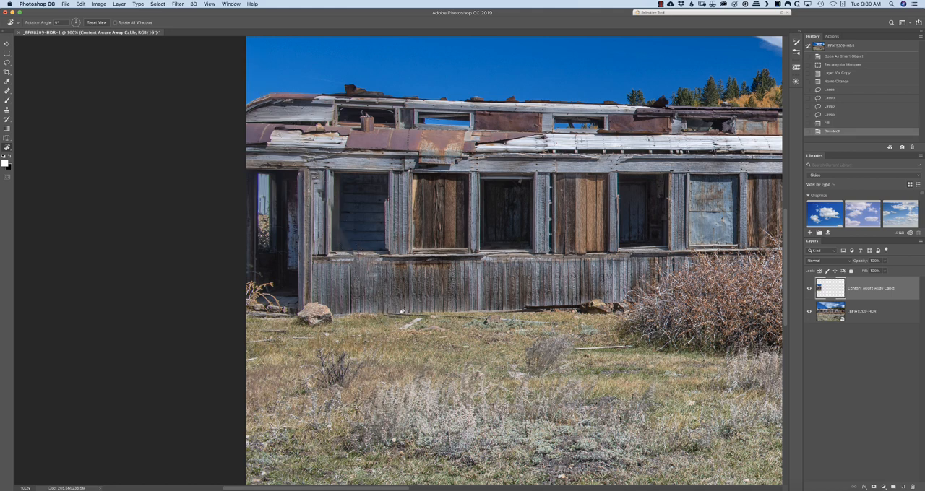
Examine the filled cable area closely along the roof, window opening and lower siding for content-aware flaws
scroll(403, 312, up, 5)
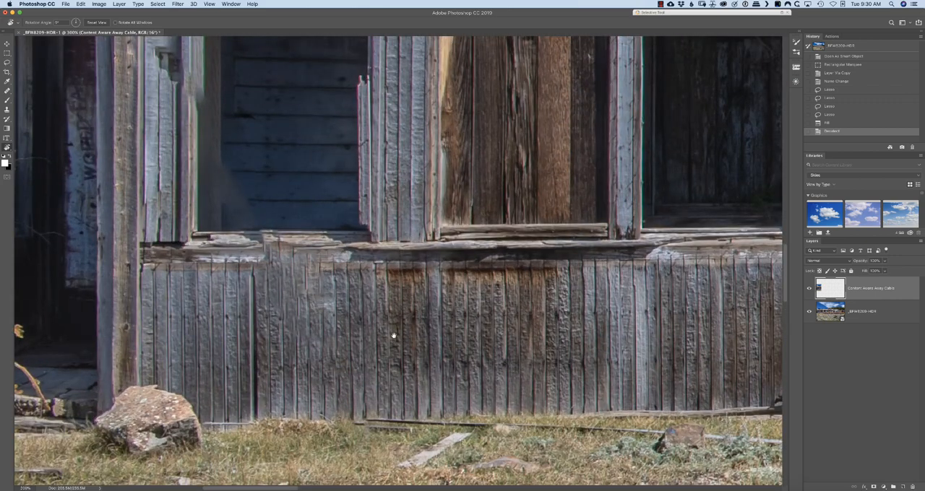
scroll(393, 336, left, 5)
scroll(393, 336, down, 2)
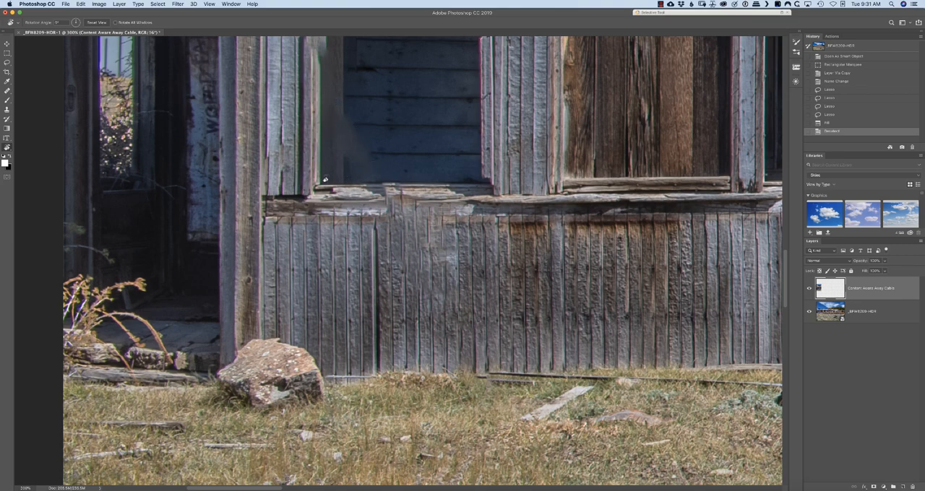
drag(352, 66, 424, 310)
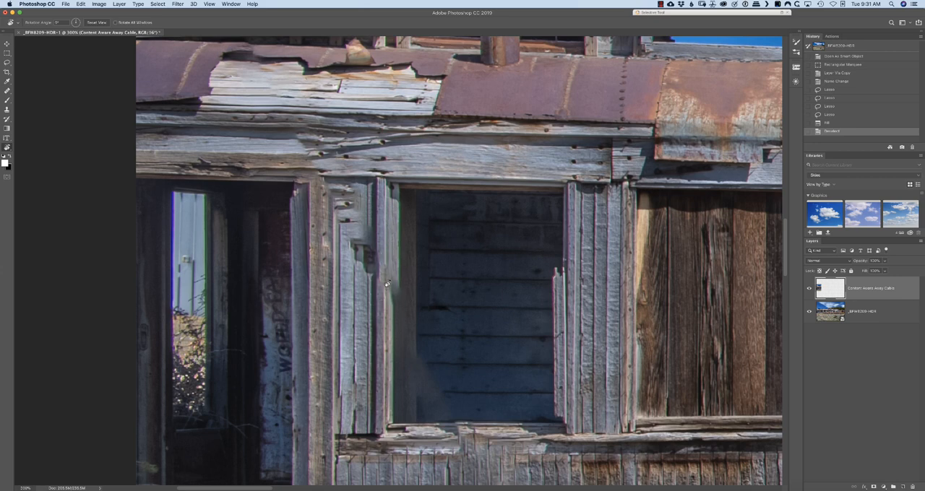
drag(233, 130, 289, 238)
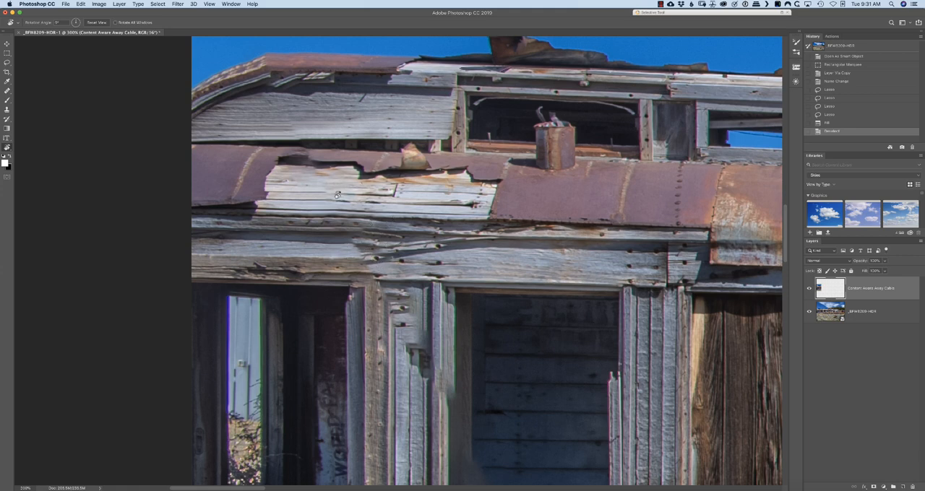
drag(274, 110, 370, 191)
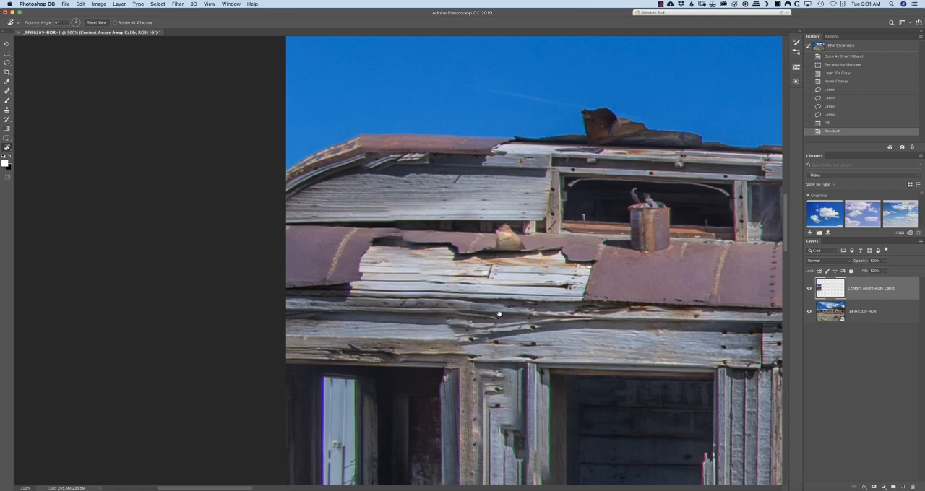
drag(496, 314, 378, 134)
drag(438, 353, 409, 254)
drag(427, 338, 408, 189)
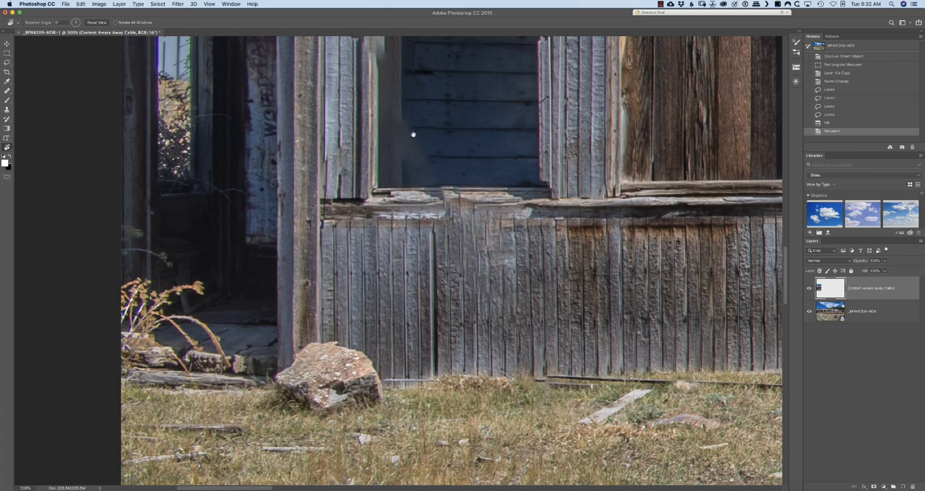
drag(421, 101, 404, 247)
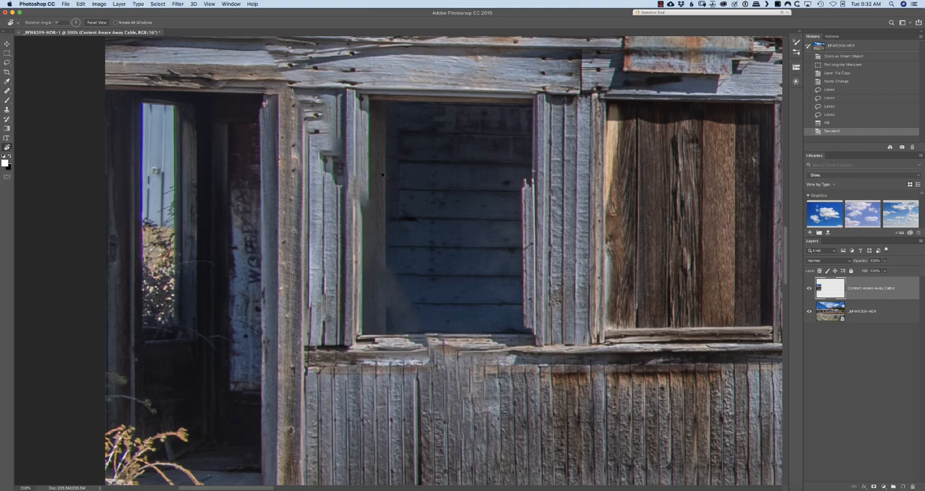
Open the HDR smart object layer in Camera Raw and change its profile to the Camera Matching profile Landscape
key(super+equal)
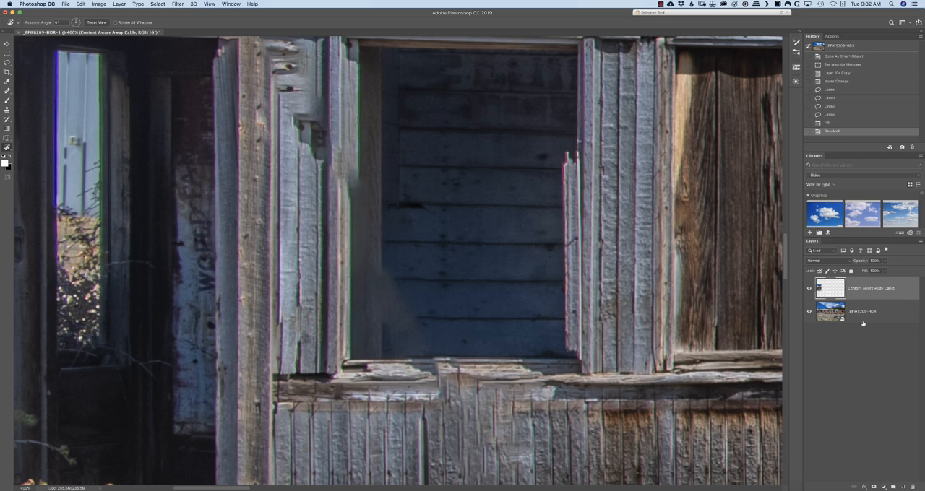
click(831, 312)
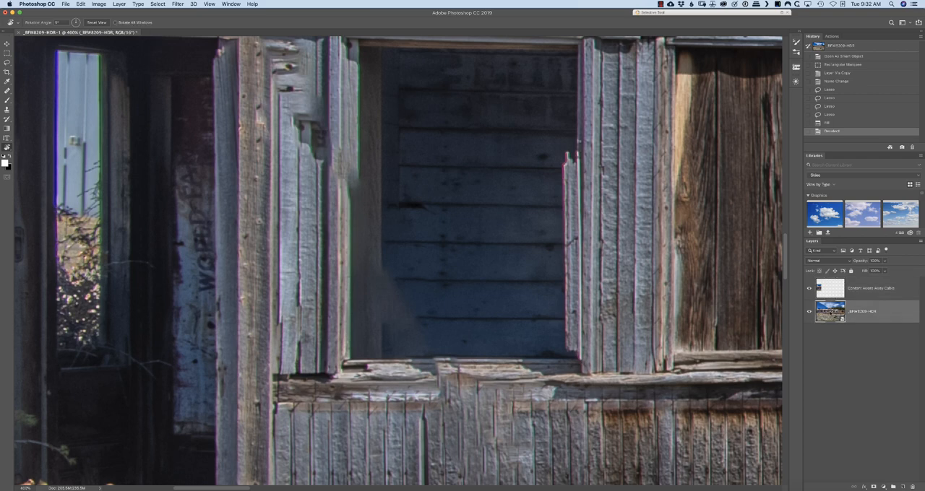
double_click(831, 312)
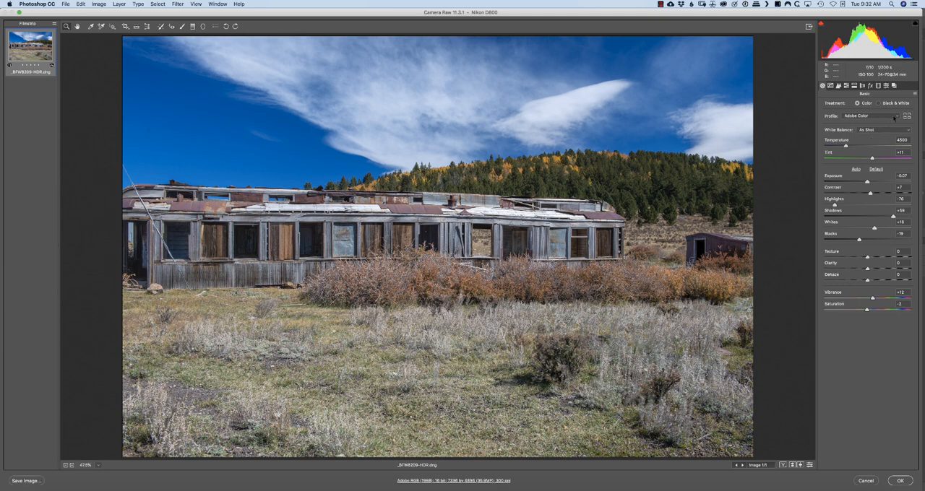
click(896, 116)
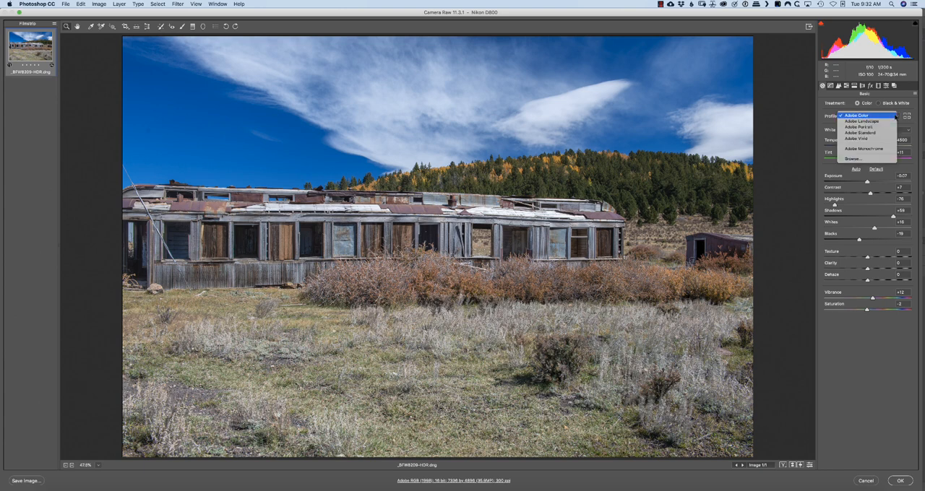
click(865, 159)
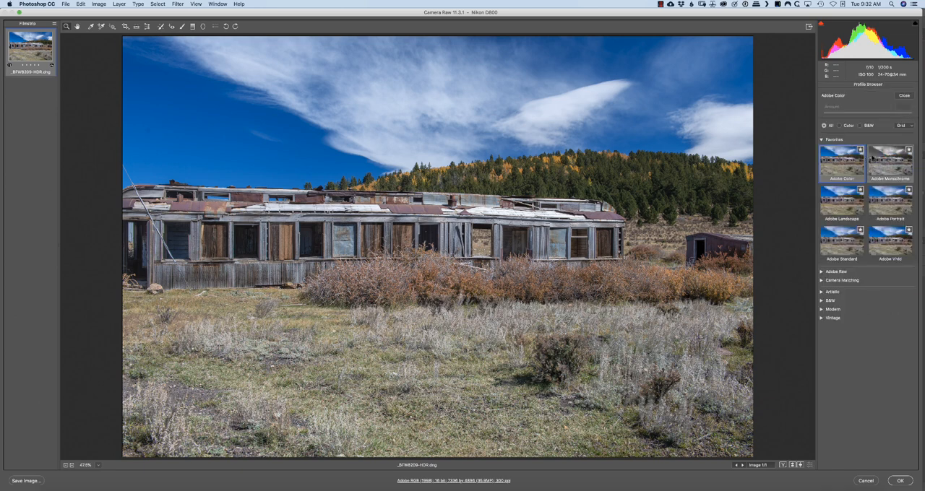
click(843, 280)
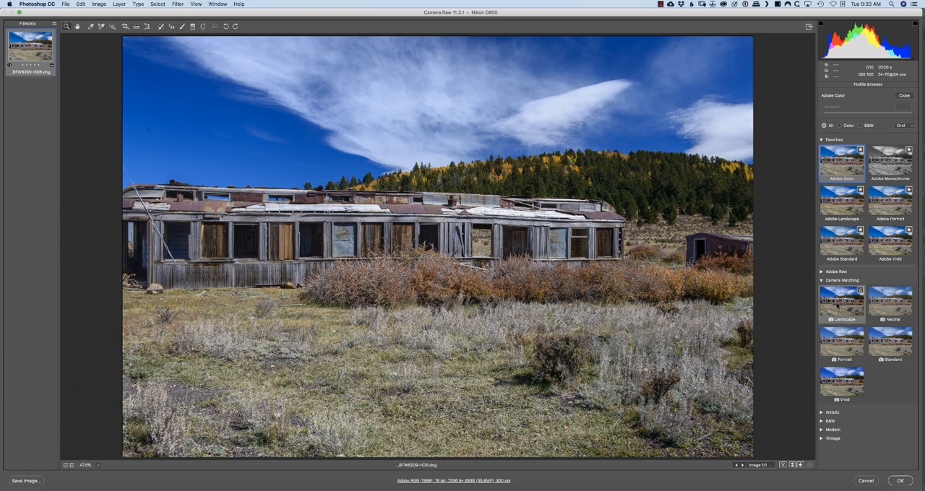
click(837, 305)
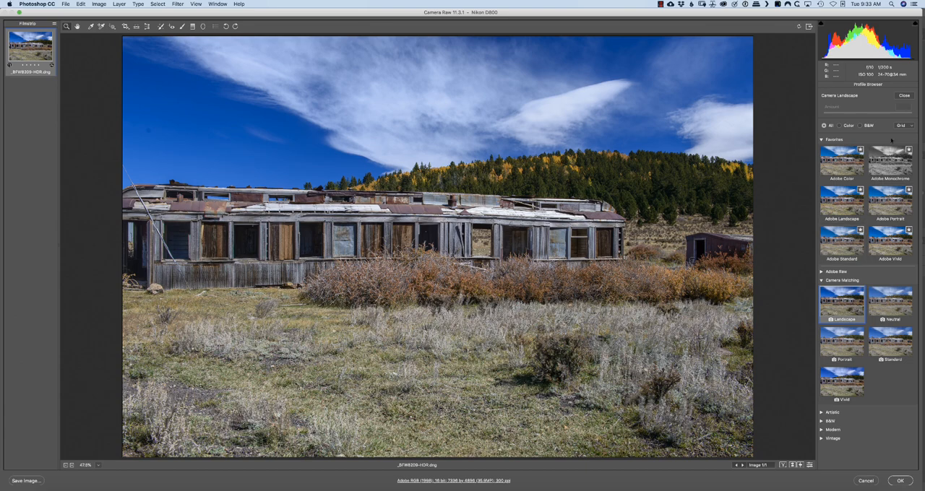
click(904, 95)
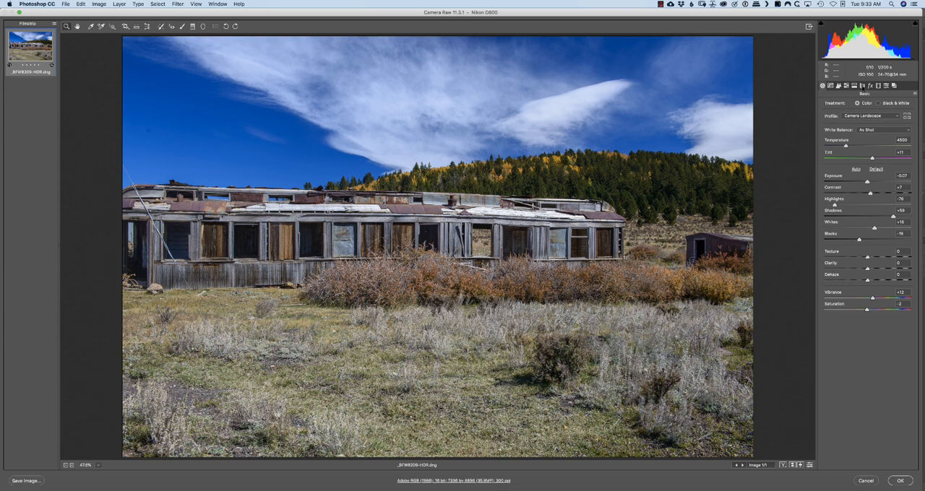
Turn on Remove Chromatic Aberration and Enable Profile Corrections for the HDR image, and apply the Camera Raw changes
click(862, 86)
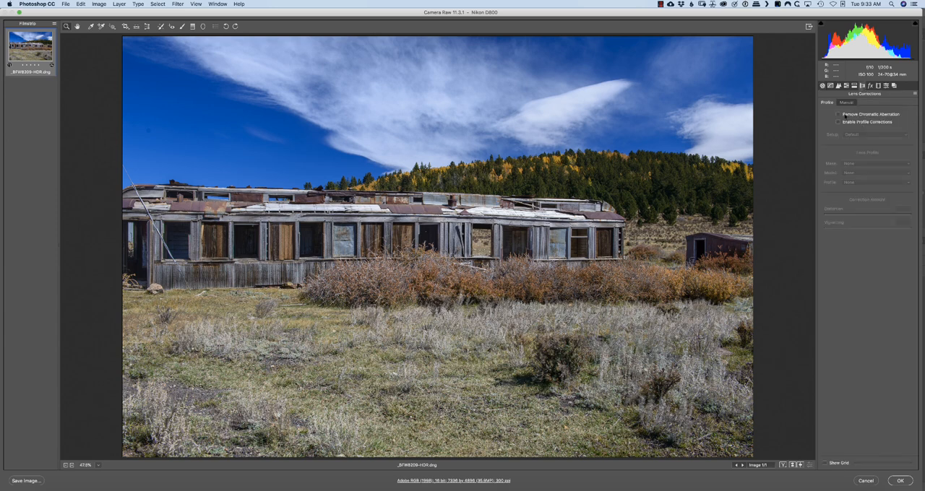
click(838, 114)
click(838, 122)
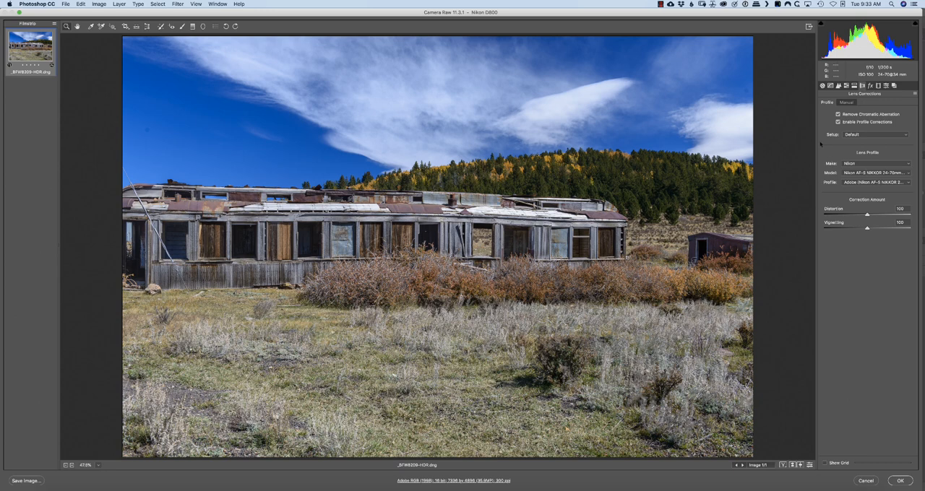
click(838, 122)
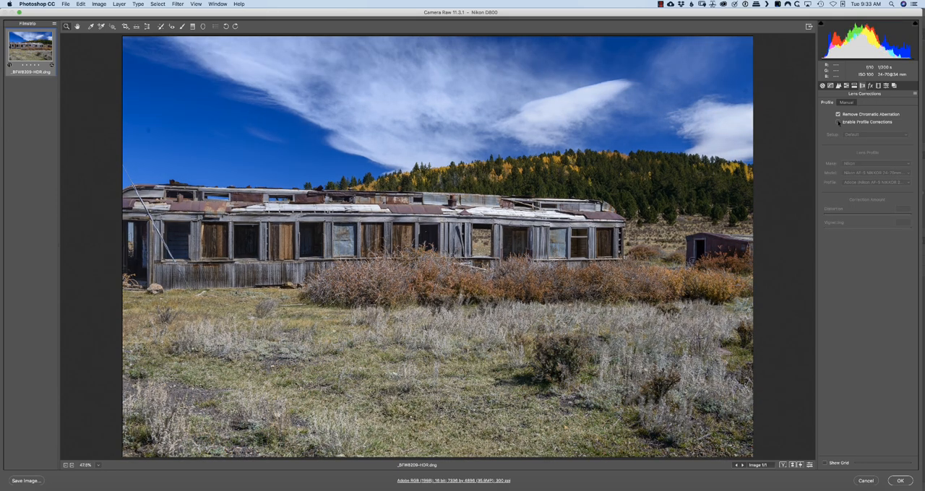
click(839, 122)
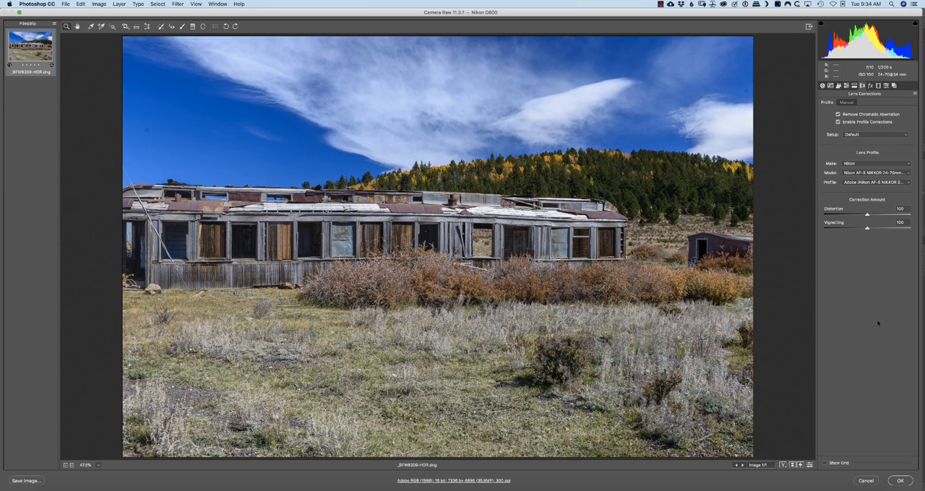
click(899, 481)
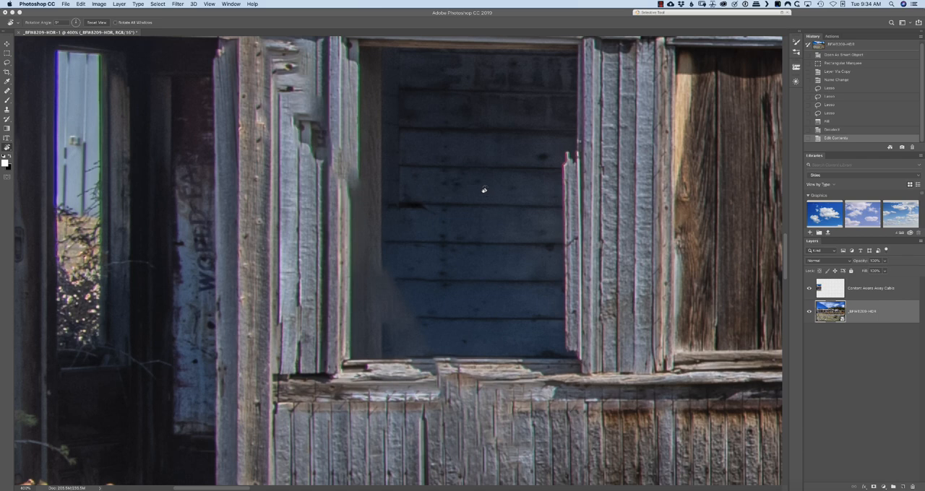
Examine the roof and window area, comparing it with the Content Aware Away Cable layer hidden and shown
scroll(483, 190, up, 5)
scroll(483, 190, up, 4)
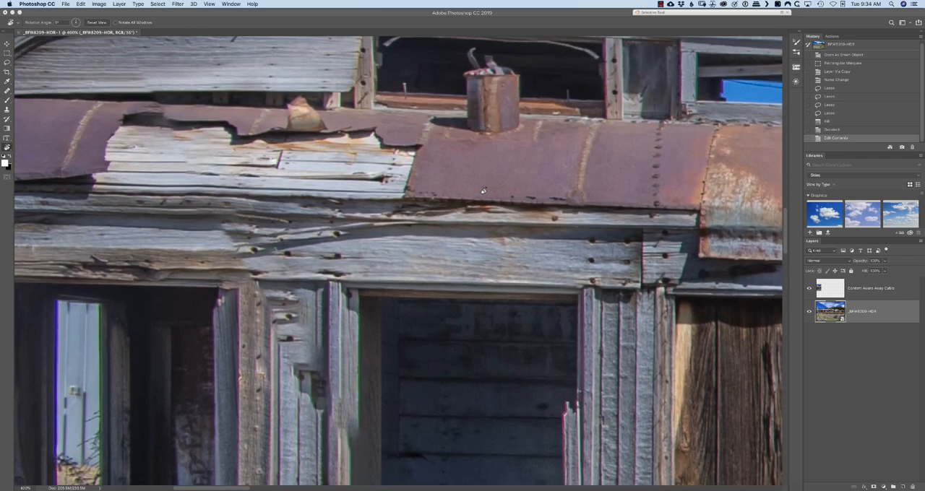
scroll(483, 192, down, 4)
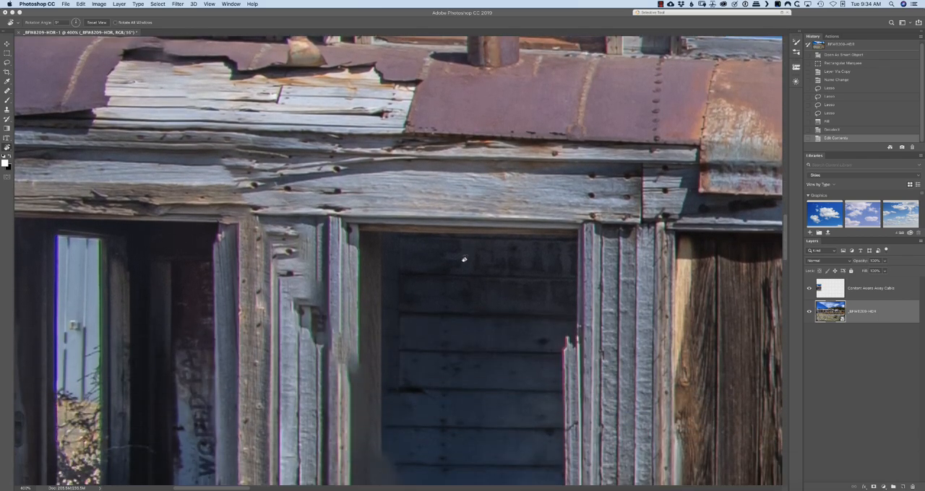
scroll(463, 255, down, 5)
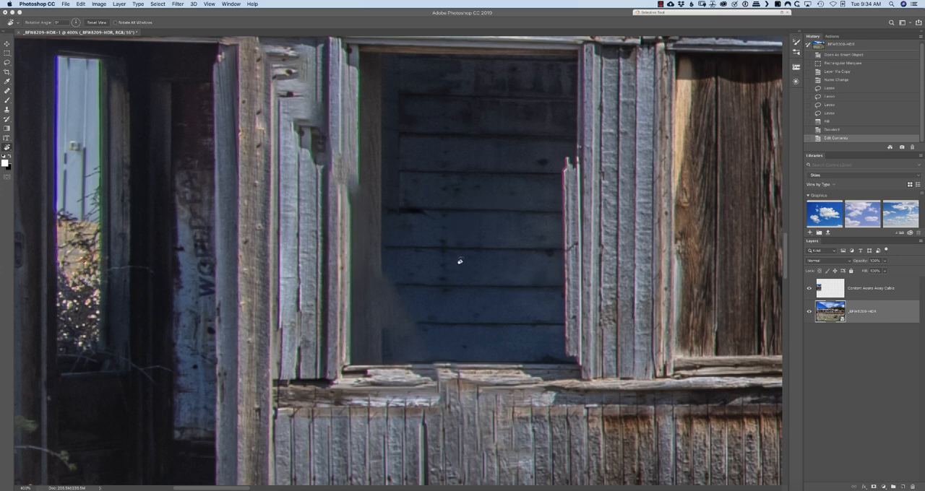
click(807, 289)
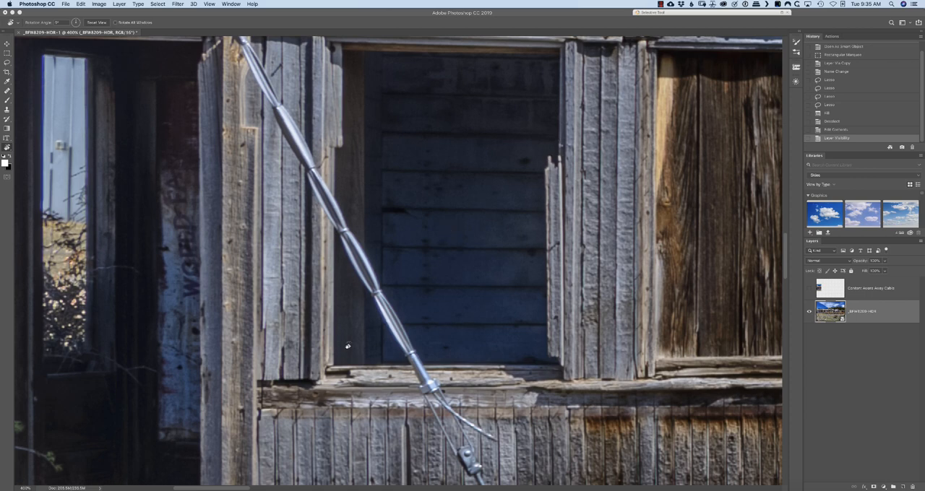
click(808, 289)
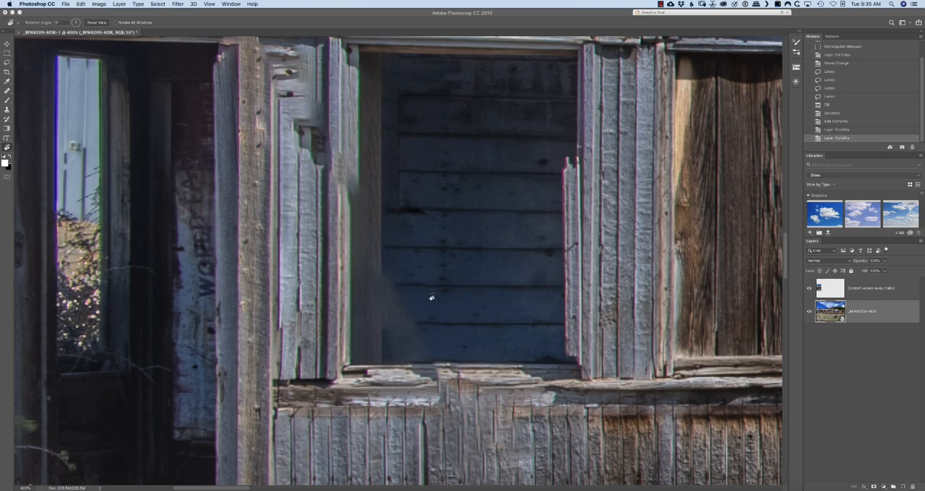
Select the clean lower siding beside the door post, from the ledge to the ground, and copy it from the HDR layer to a new layer
drag(510, 315, 536, 74)
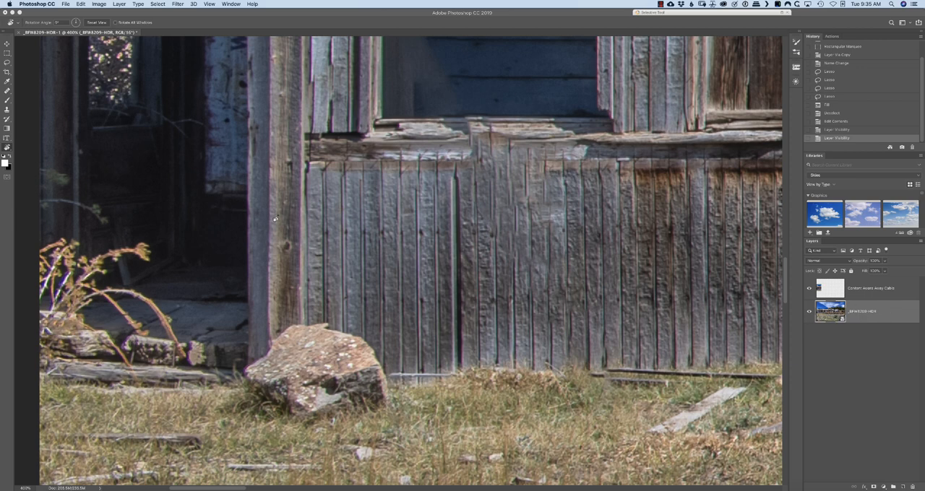
key(m)
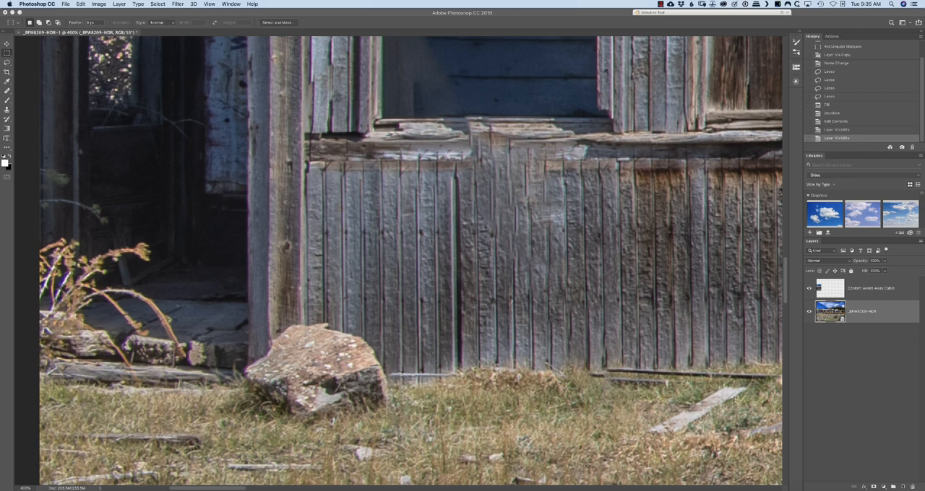
drag(303, 140, 455, 389)
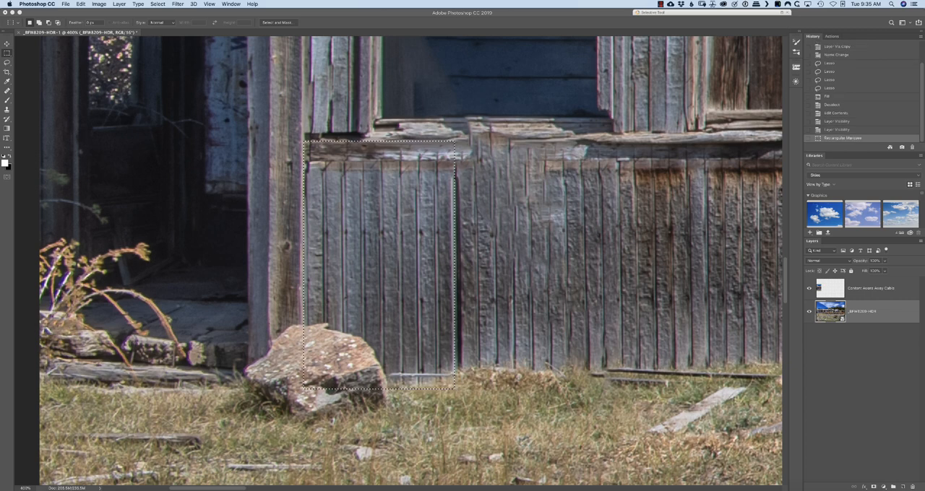
key(ctrl+j)
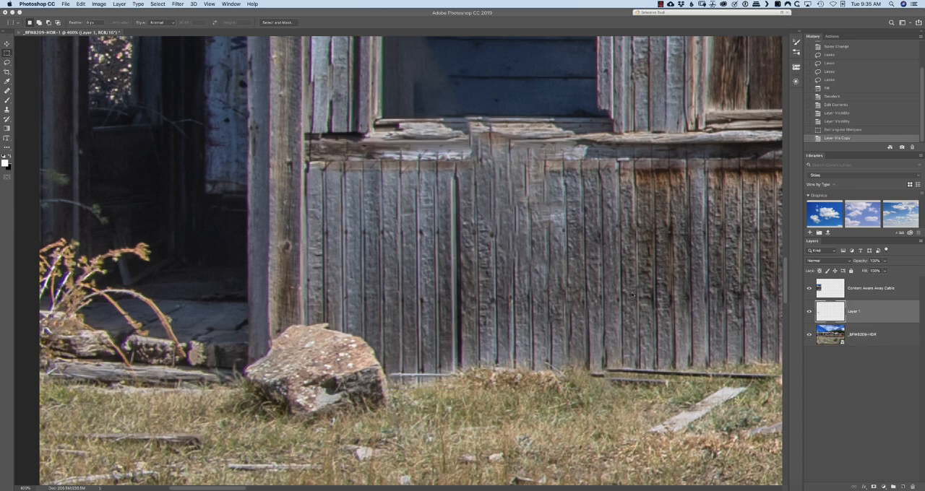
Rename the siding copy layer as "Fix Lines in Lower Section" and place it above the Content Aware Away Cable layer
double_click(854, 311)
text(C)
text(ix Lines)
text( in Lower Sec)
text(tion)
key(Return)
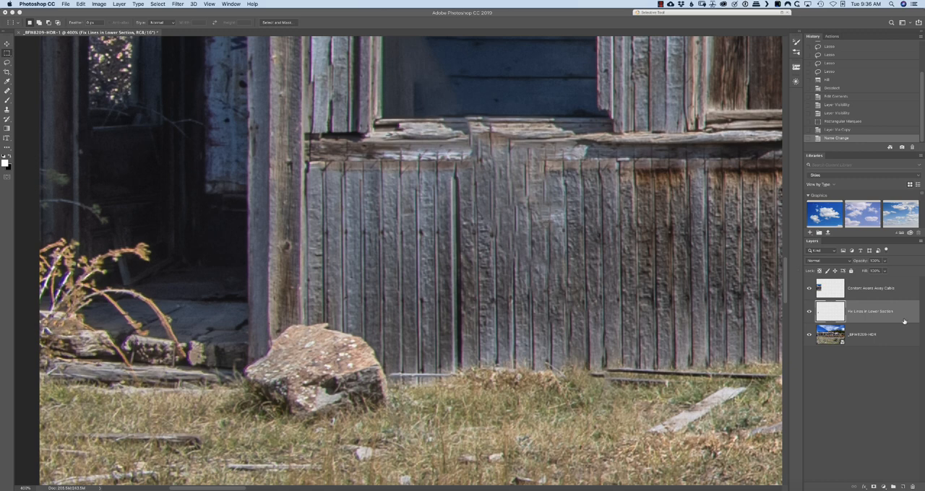
drag(896, 313, 896, 291)
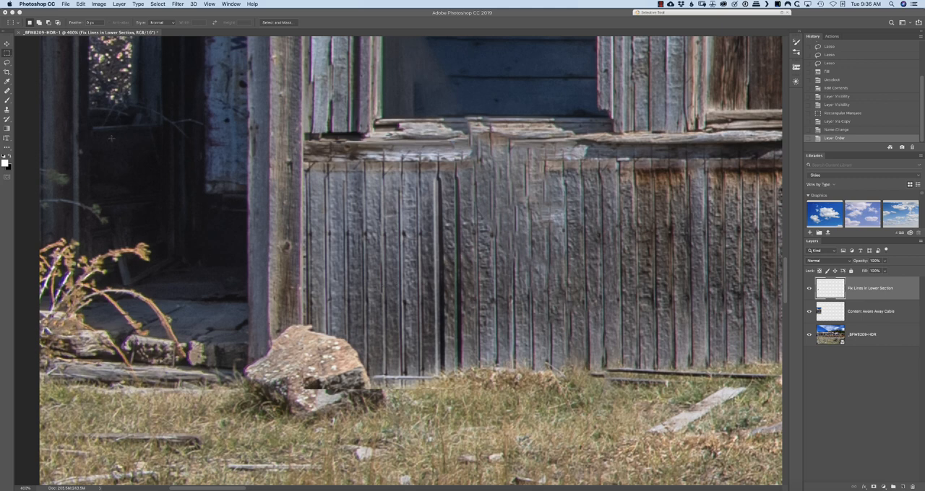
Move the siding copy over the flawed boards below the window, reducing its opacity to check the alignment and restoring it to 100%
click(7, 43)
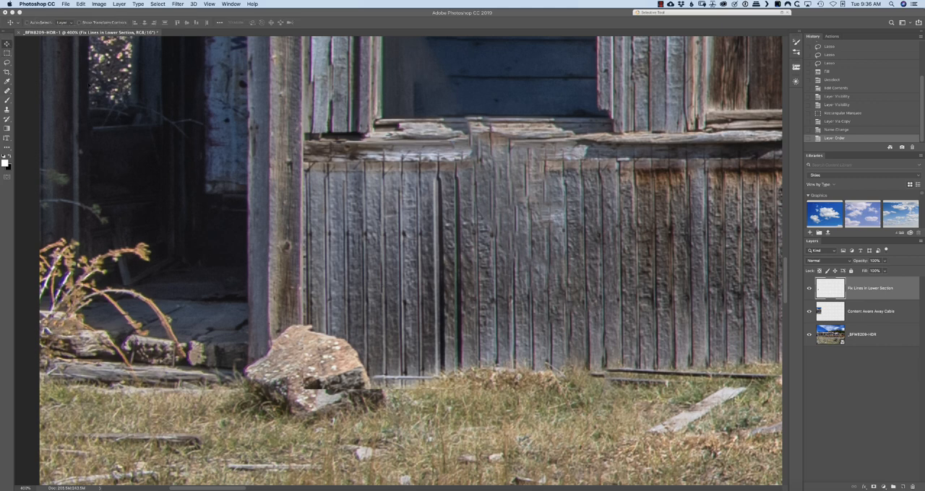
drag(388, 278, 536, 278)
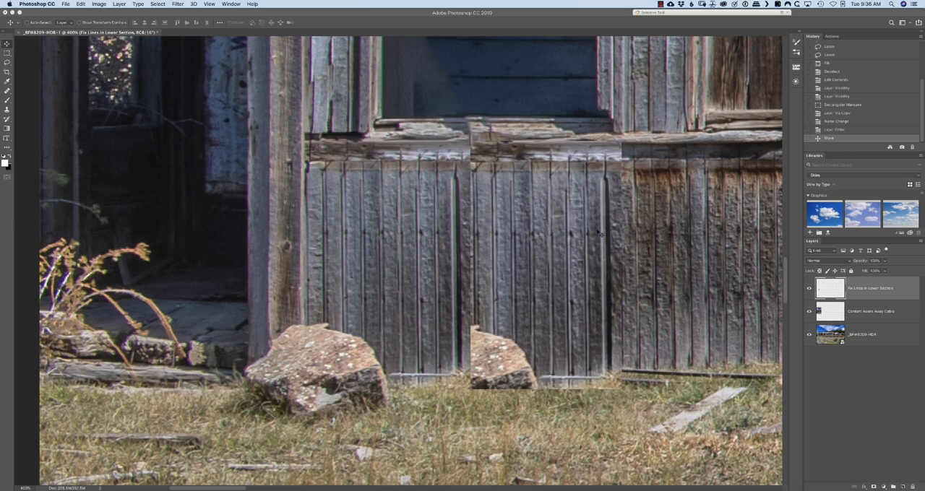
mouse_move(857, 263)
mouse_down()
mouse_move(867, 263)
mouse_move(849, 262)
mouse_up()
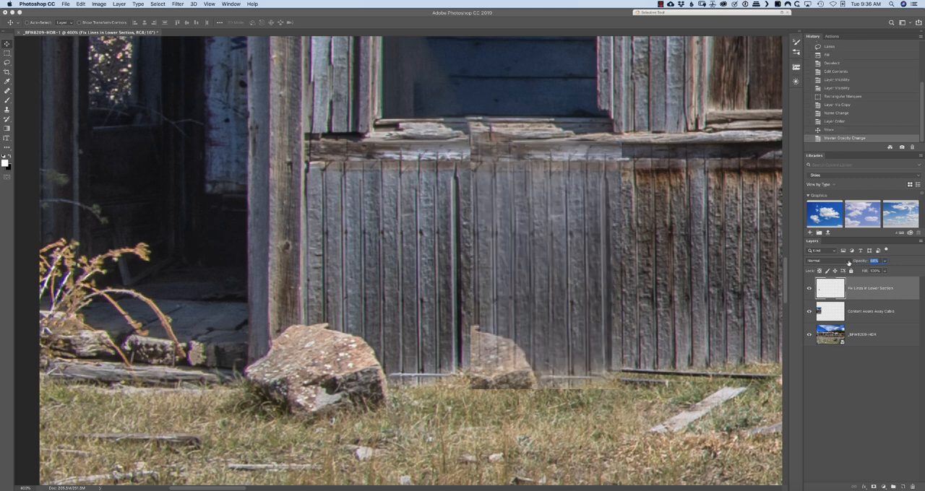
drag(506, 253, 511, 251)
drag(859, 263, 865, 263)
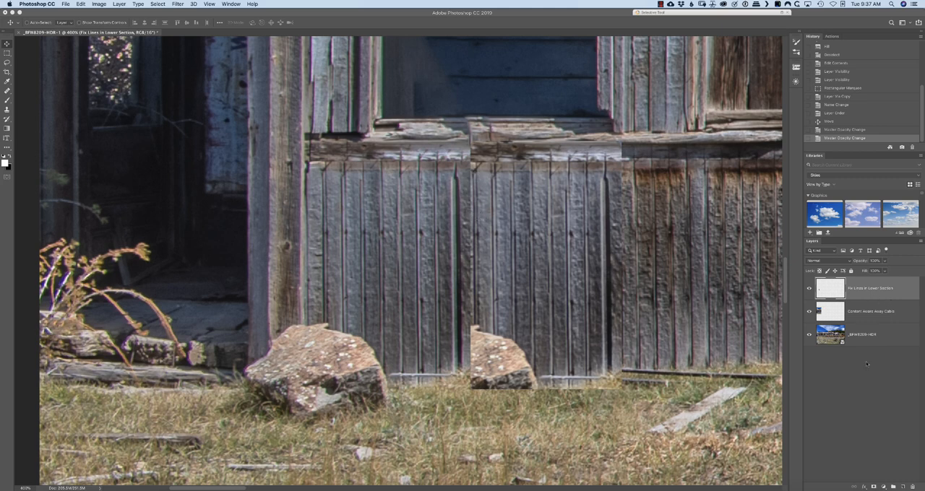
Add a layer mask to the siding copy and paint black with a soft 20 px brush over the duplicated rock, bottom edge, seam and ledge
click(874, 487)
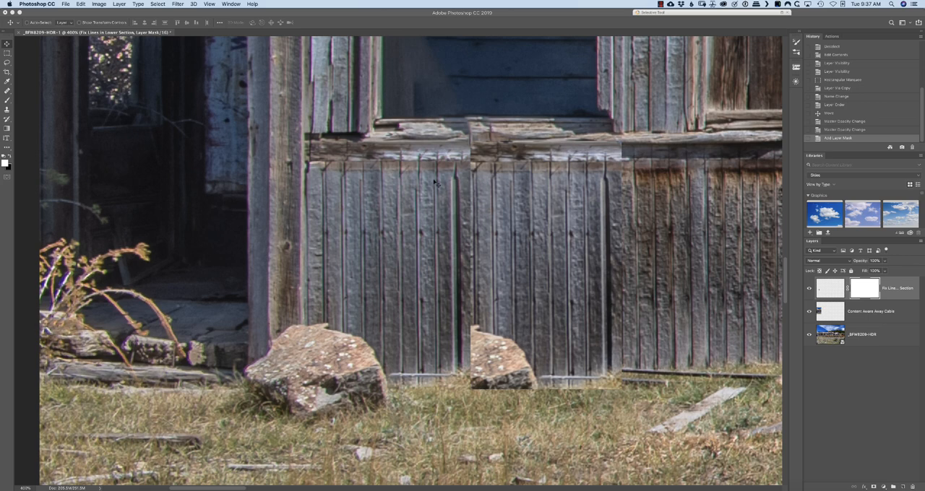
key(b)
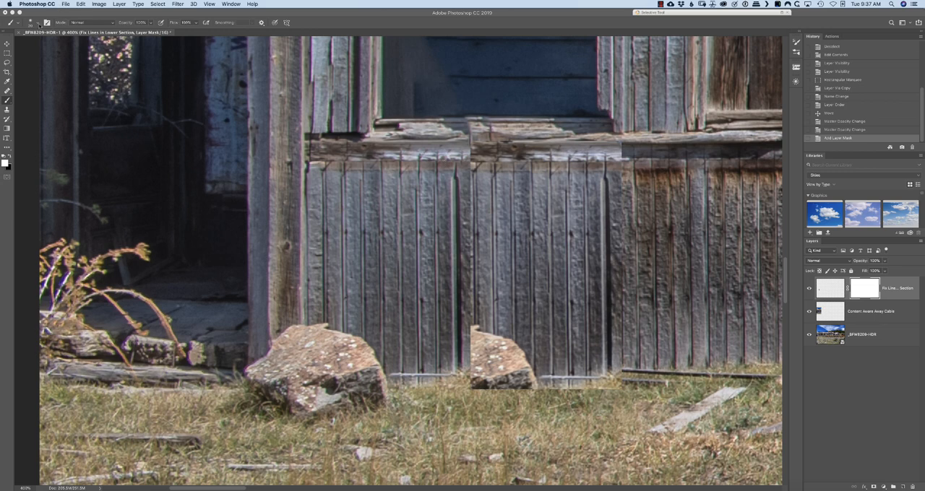
click(38, 23)
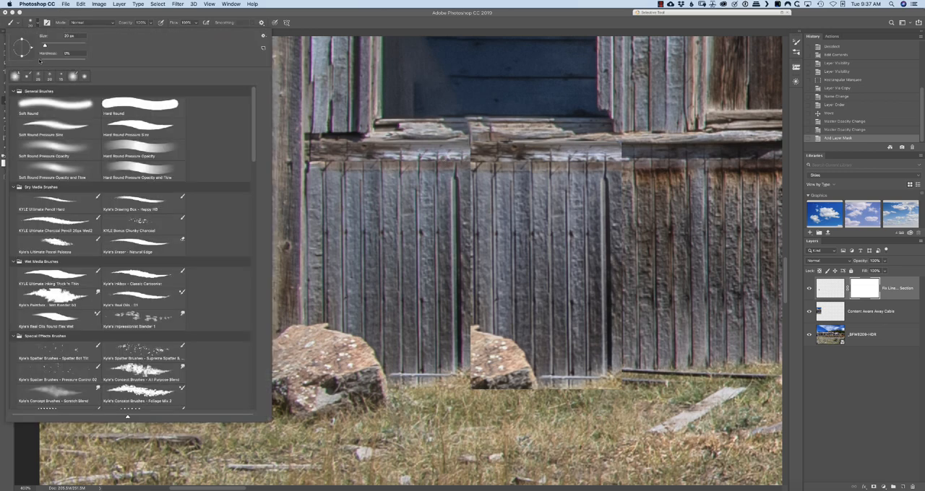
click(516, 20)
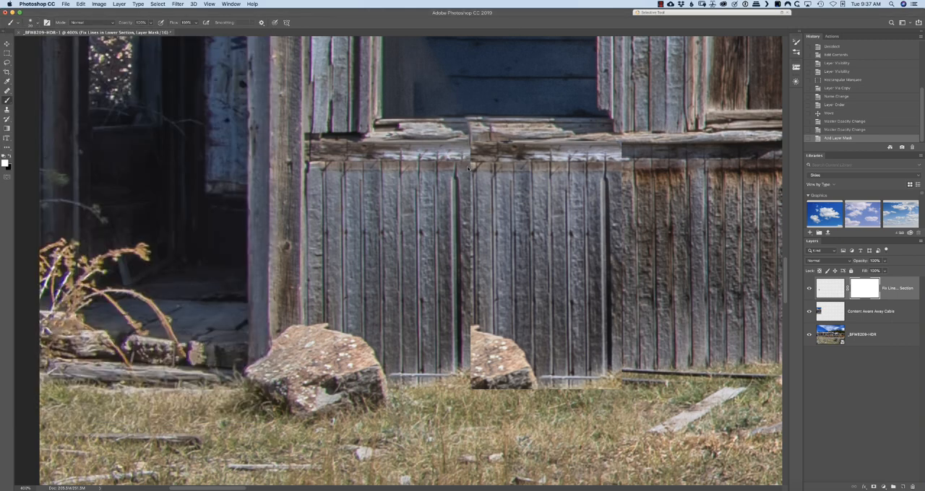
click(467, 174)
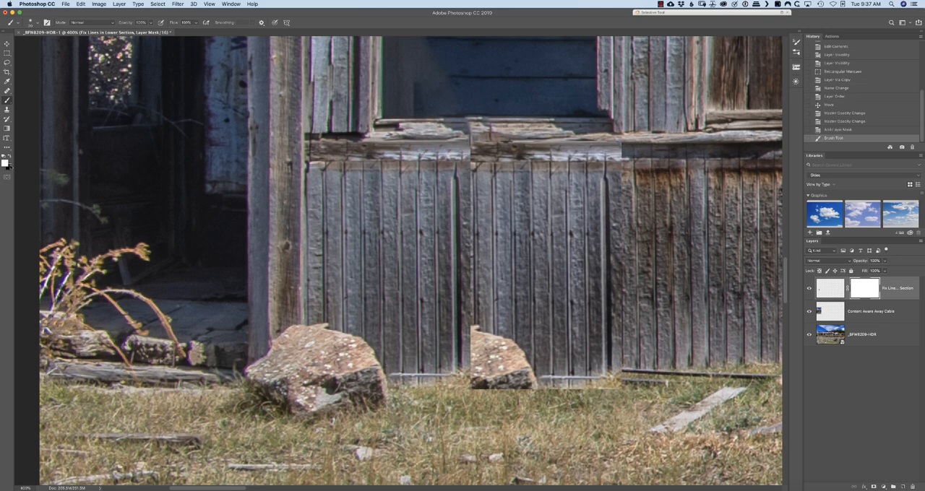
key(x)
mouse_move(467, 177)
mouse_down()
mouse_move(471, 336)
mouse_move(484, 338)
mouse_move(477, 365)
mouse_move(491, 339)
mouse_move(523, 358)
mouse_move(517, 371)
mouse_move(536, 377)
mouse_move(482, 388)
mouse_move(505, 385)
mouse_move(471, 379)
mouse_move(483, 372)
mouse_move(474, 347)
mouse_up()
mouse_move(486, 384)
mouse_down()
mouse_move(507, 376)
mouse_move(497, 361)
mouse_move(473, 367)
mouse_move(625, 392)
mouse_up()
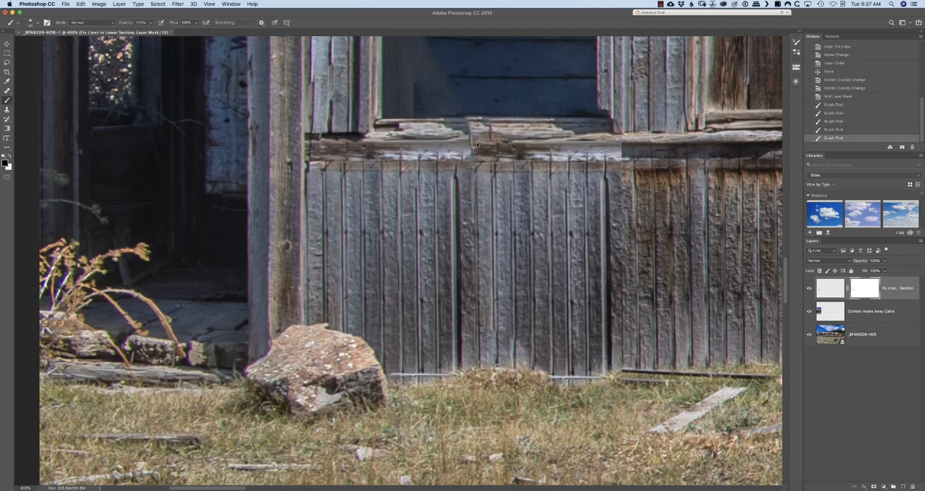
mouse_move(476, 145)
mouse_down()
mouse_move(607, 144)
mouse_move(486, 148)
mouse_up()
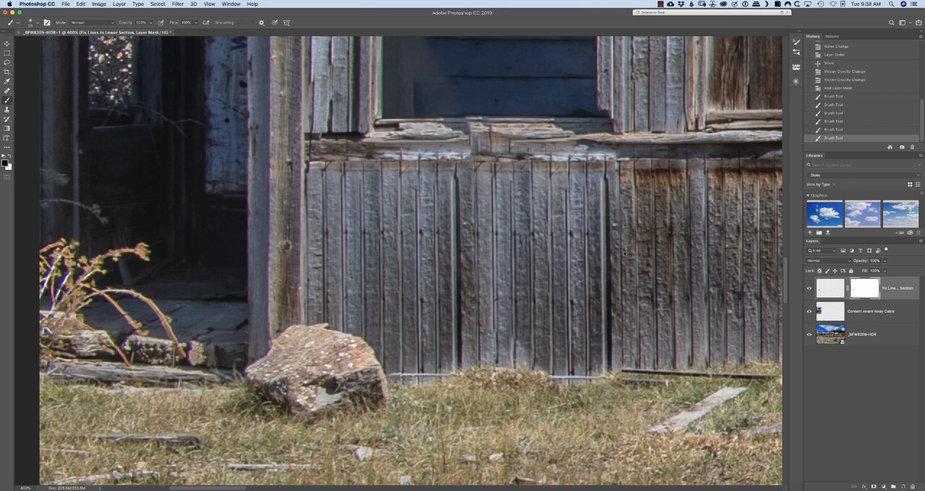
Paint black on the siding copy's mask along its right edge beside the brown-stained boards down to the grass
drag(633, 315, 627, 290)
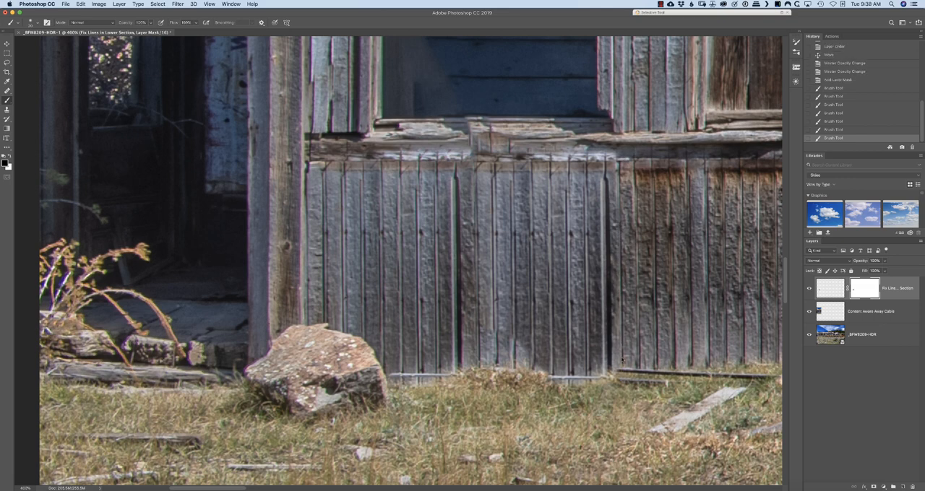
mouse_move(633, 398)
mouse_down()
mouse_move(615, 378)
mouse_move(622, 353)
mouse_up()
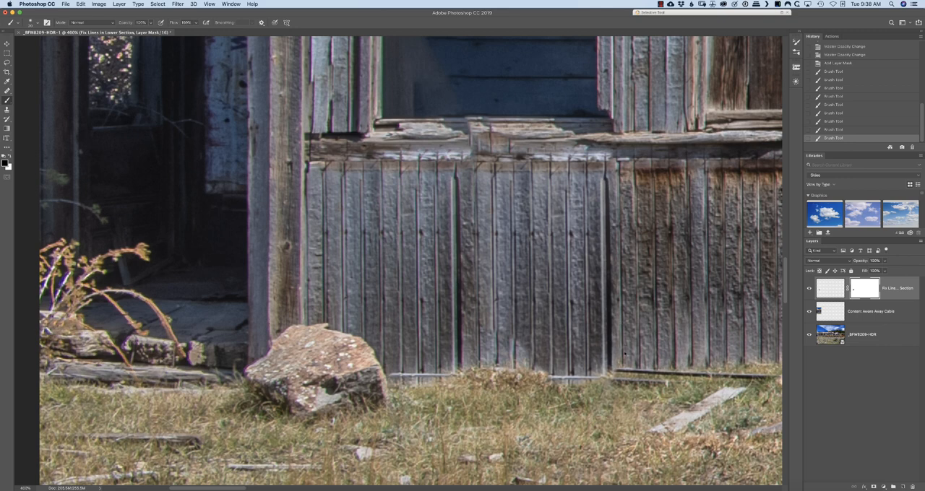
click(624, 384)
Add a new layer above the siding patch and rename it "Clone Window Seal"
click(902, 487)
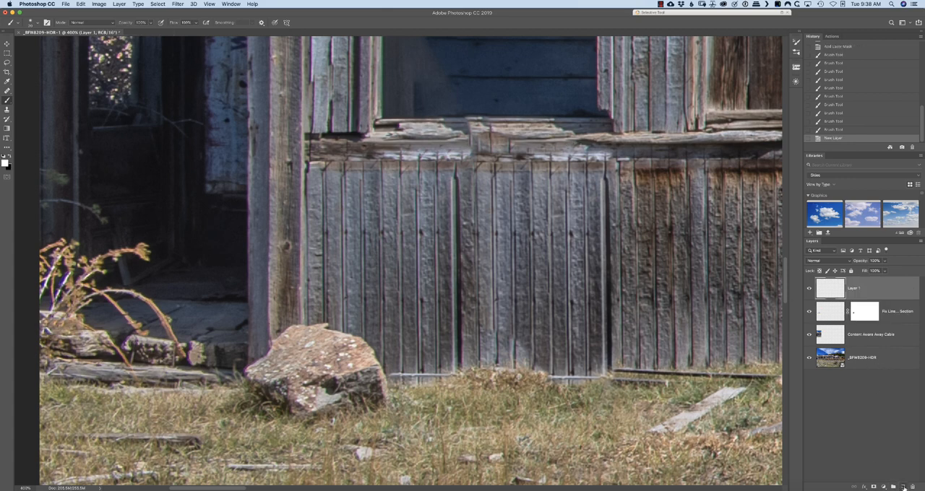
double_click(852, 289)
text(Clone Window Seal)
key(Return)
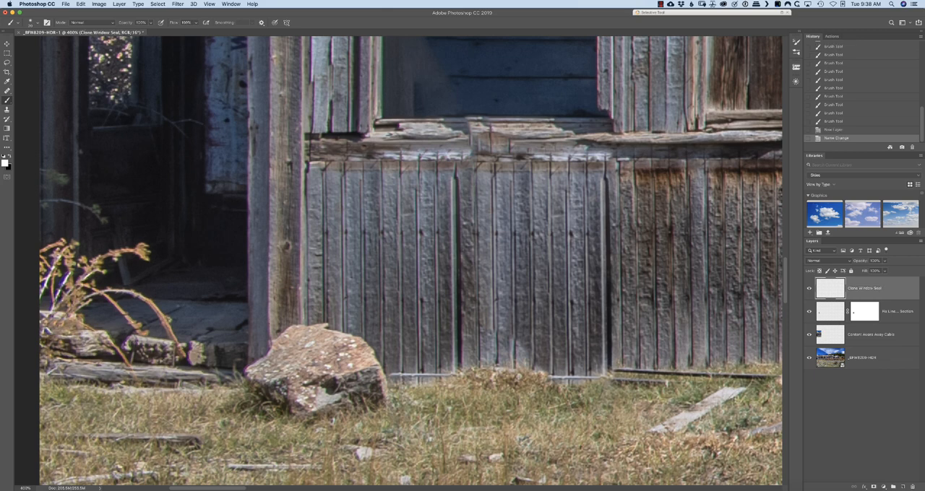
Use the Clone Stamp to cover the vertical seam in the middle of the window sill and rebuild the sill's upper edge
drag(475, 195, 487, 304)
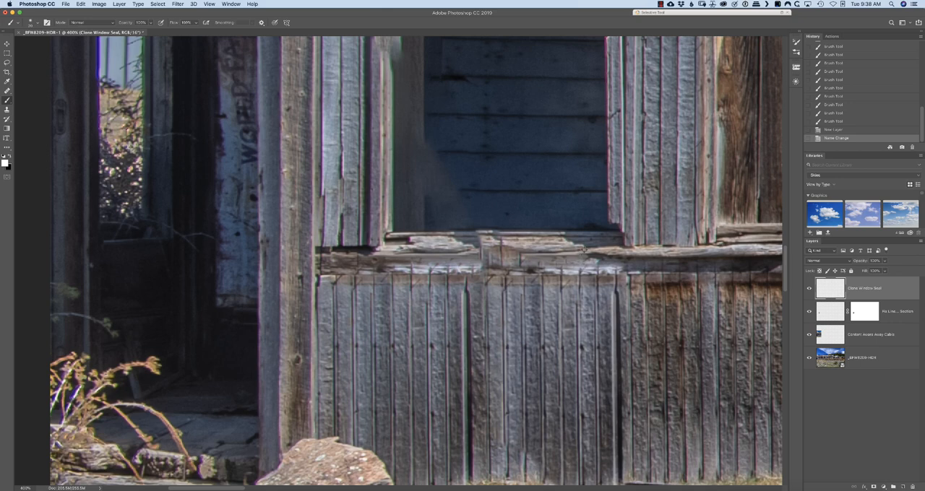
alt+click(576, 253)
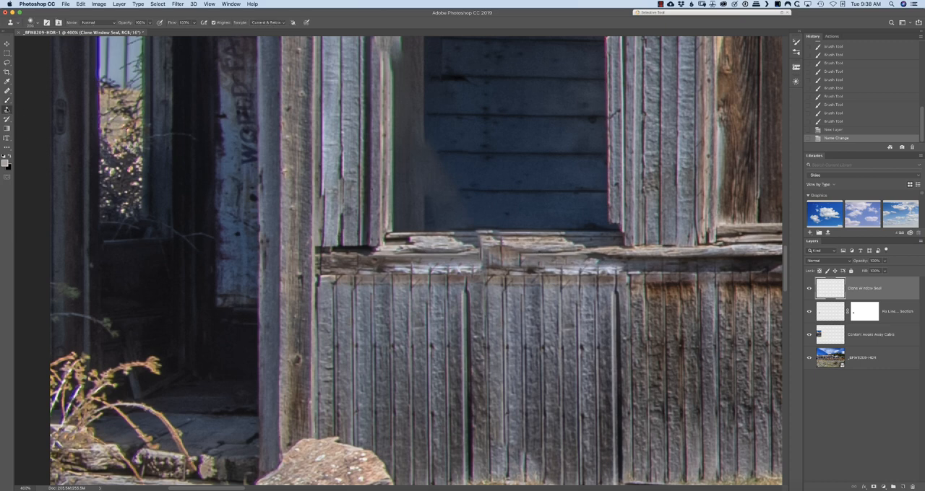
click(6, 109)
drag(540, 251, 514, 251)
click(484, 245)
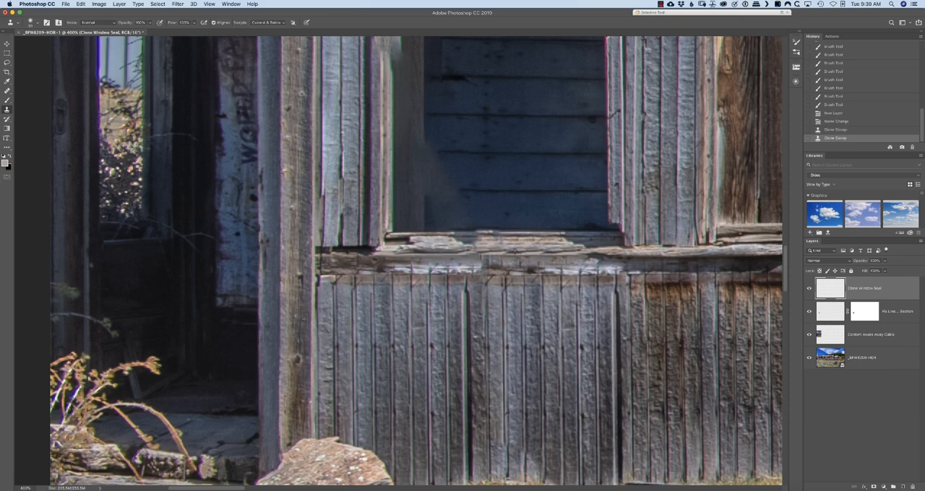
click(483, 262)
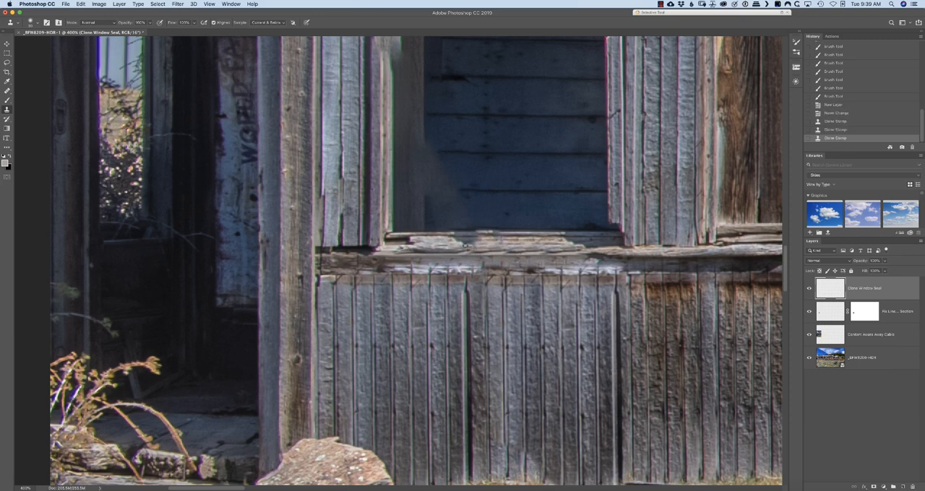
click(486, 238)
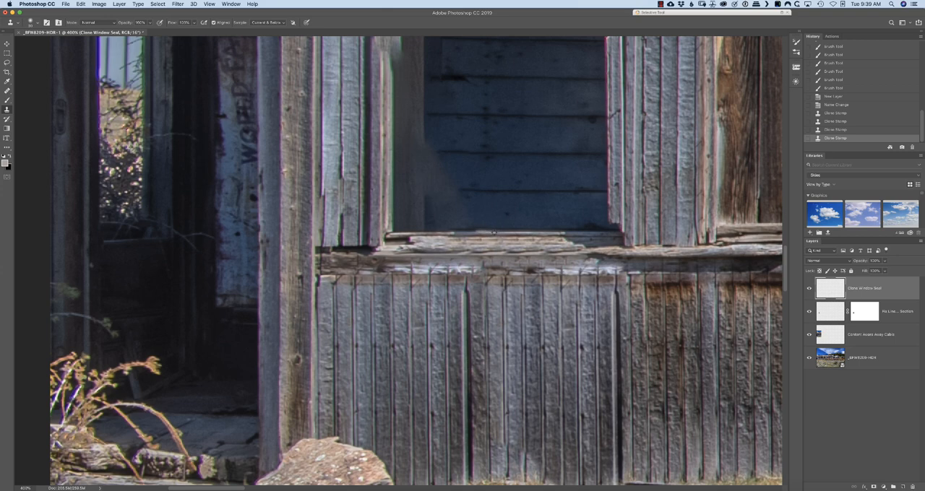
drag(479, 232, 415, 235)
drag(414, 235, 393, 235)
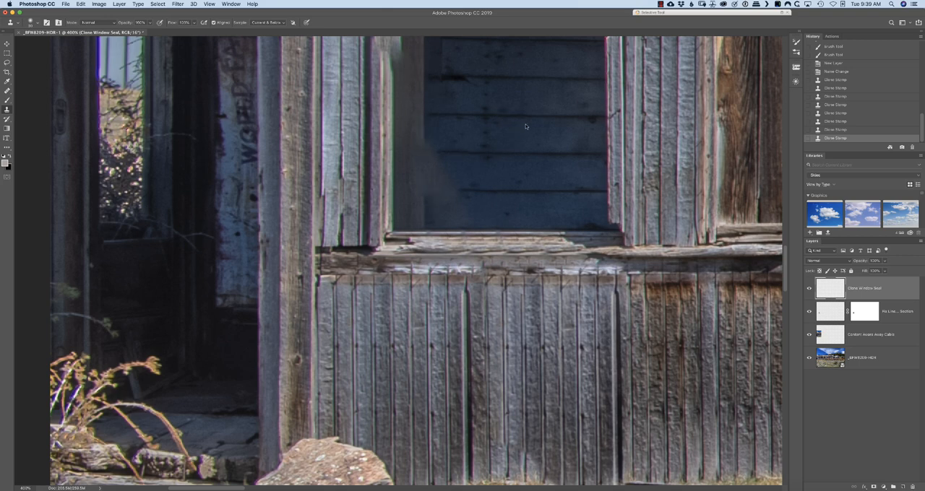
Rotate the view a quarter turn and clone a straight edge over the smudged lower part of the window's dark left inner jamb
key(r)
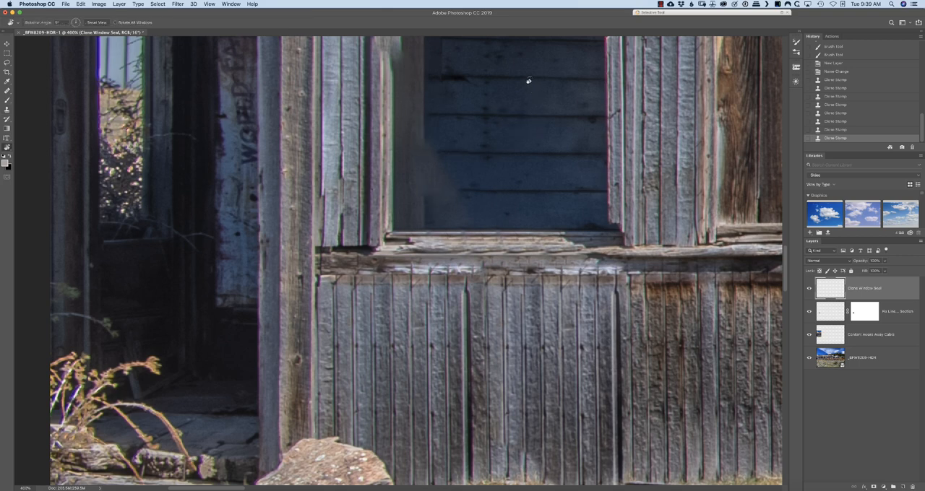
drag(529, 79, 462, 275)
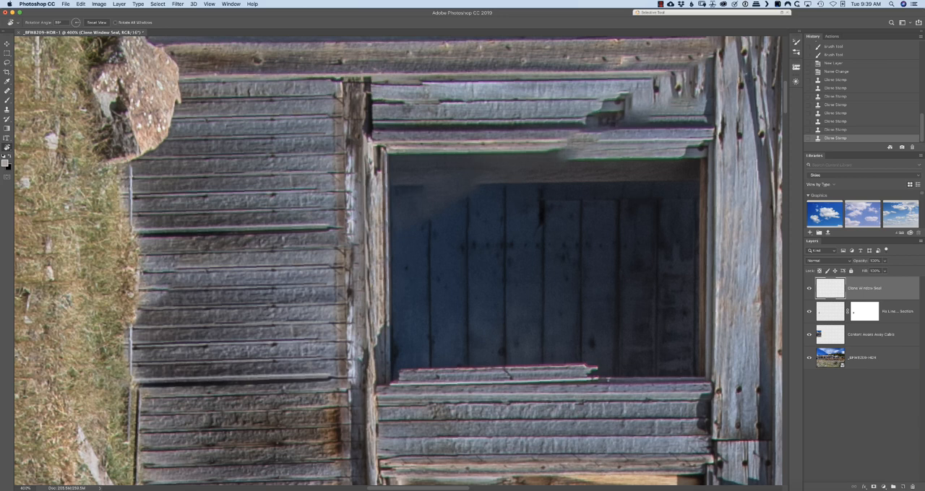
key(s)
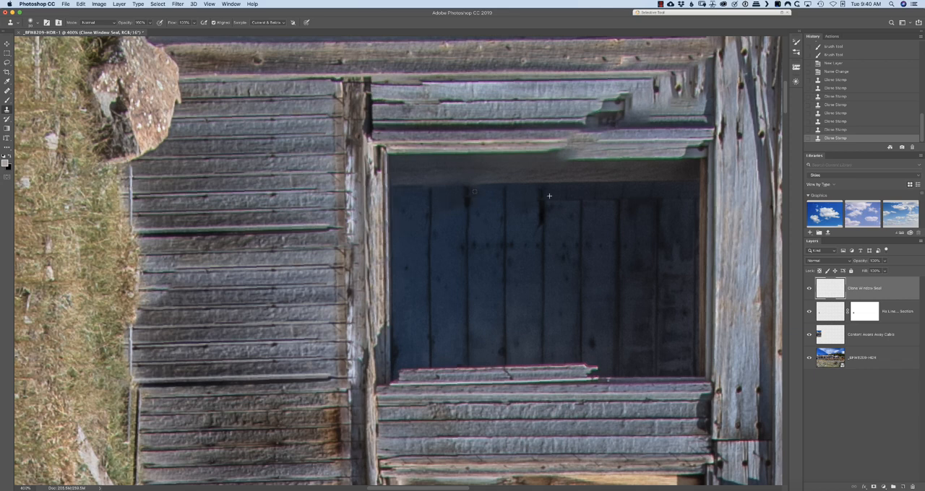
drag(483, 184, 428, 187)
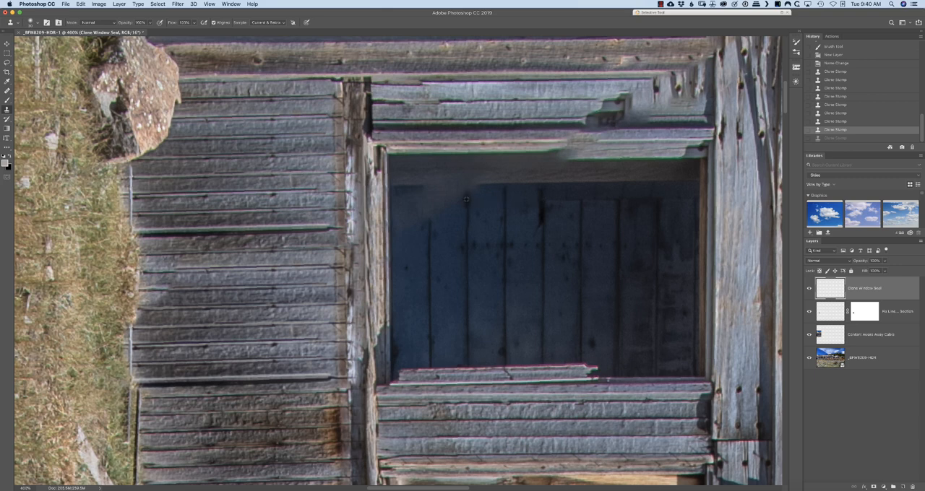
mouse_move(466, 197)
mouse_down()
mouse_move(445, 197)
mouse_move(424, 217)
mouse_move(401, 211)
mouse_move(400, 202)
mouse_move(454, 199)
mouse_up()
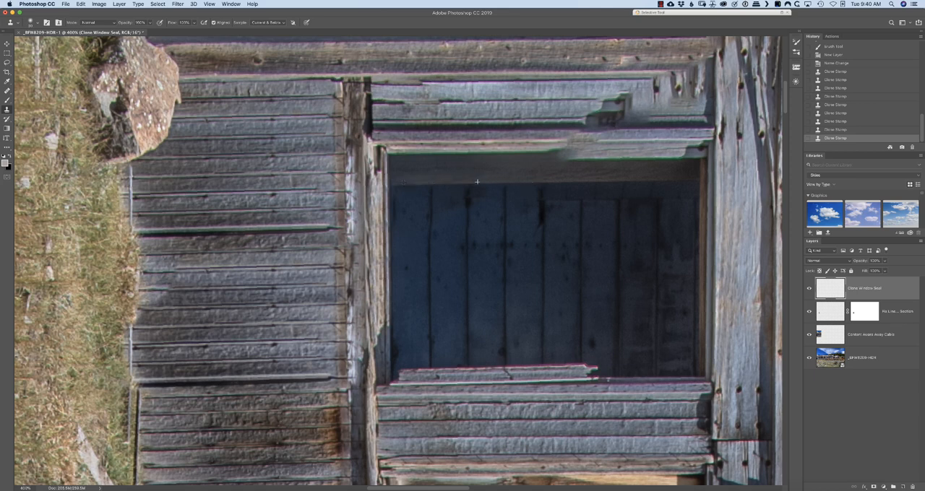
drag(477, 182, 464, 185)
Clone the clean edge of the left window frame along its mismatched length down to the sill
click(564, 155)
key(super+z)
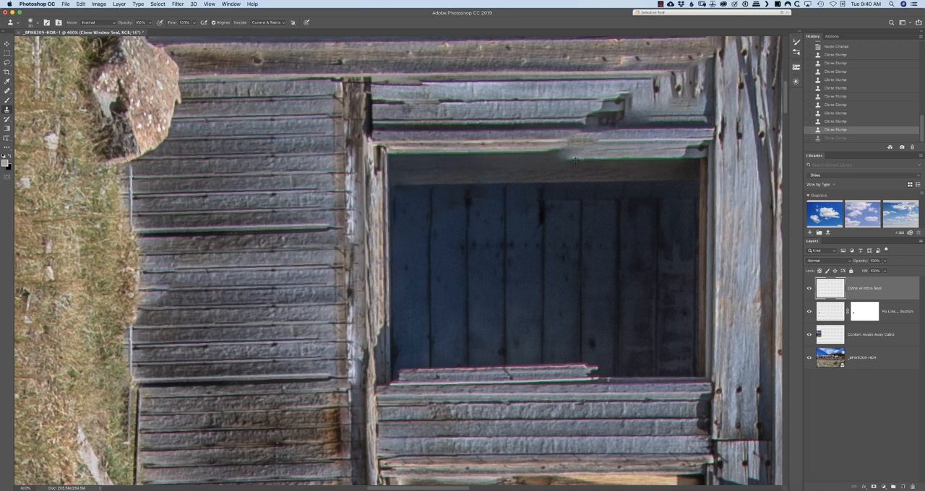
drag(573, 158, 397, 154)
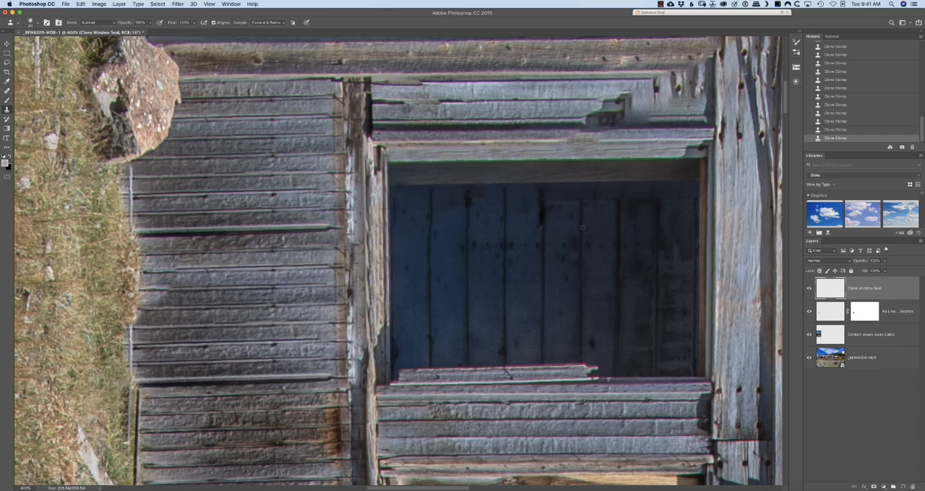
Return the view upright and inspect the repaired window, the roof and the patched sky across the whole photo
drag(615, 119, 519, 284)
key(r)
drag(651, 303, 440, 53)
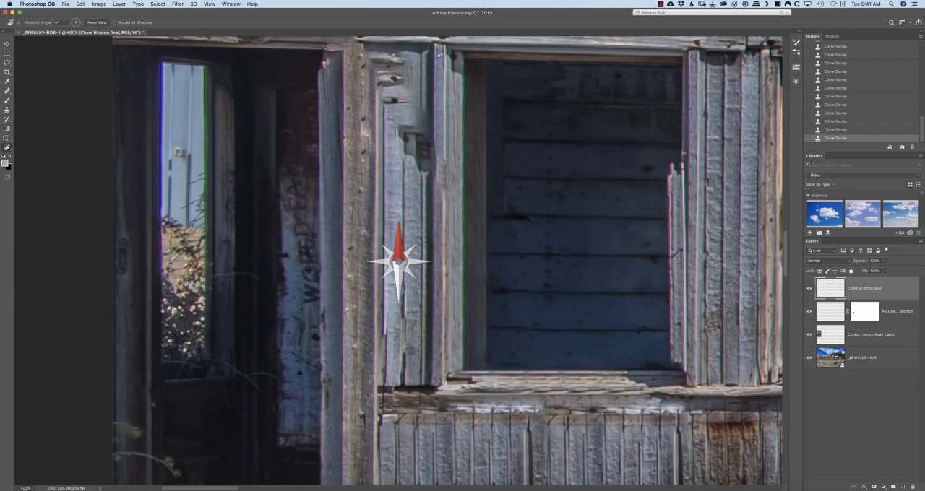
drag(422, 104, 473, 272)
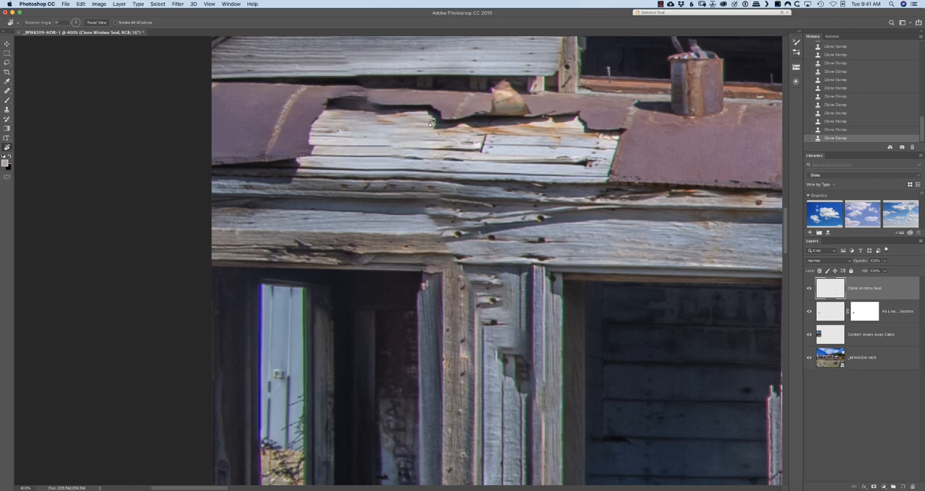
scroll(414, 81, up, 5)
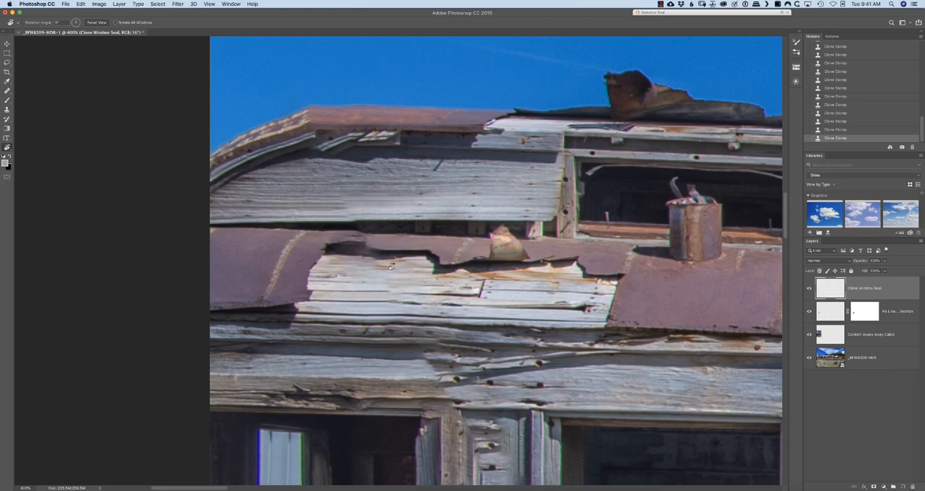
scroll(390, 267, down, 5)
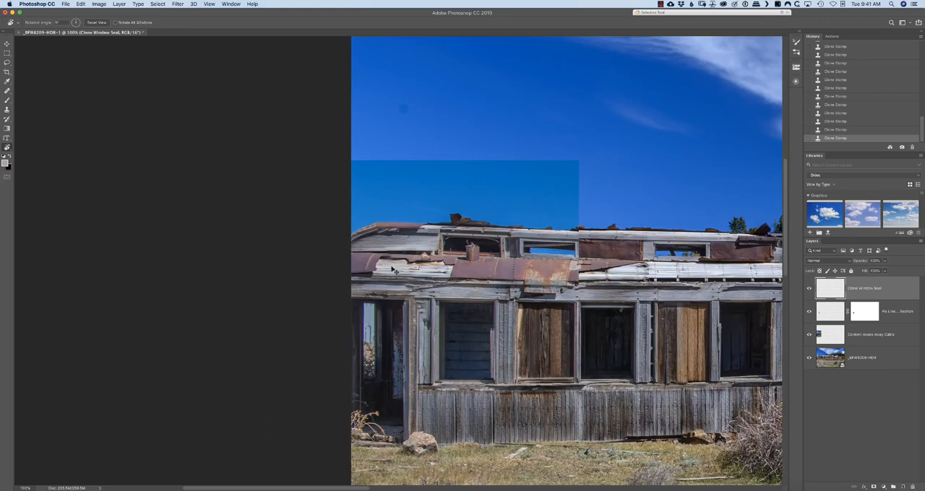
scroll(392, 269, down, 2)
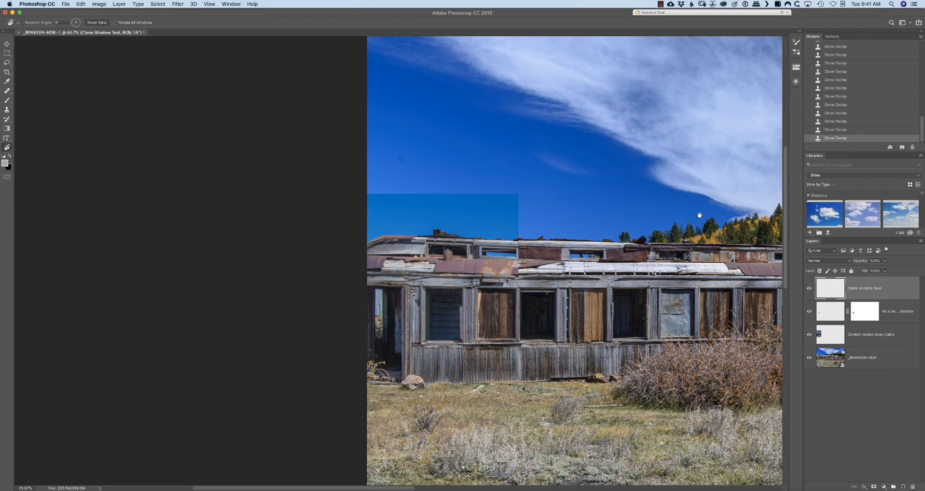
drag(699, 216, 320, 225)
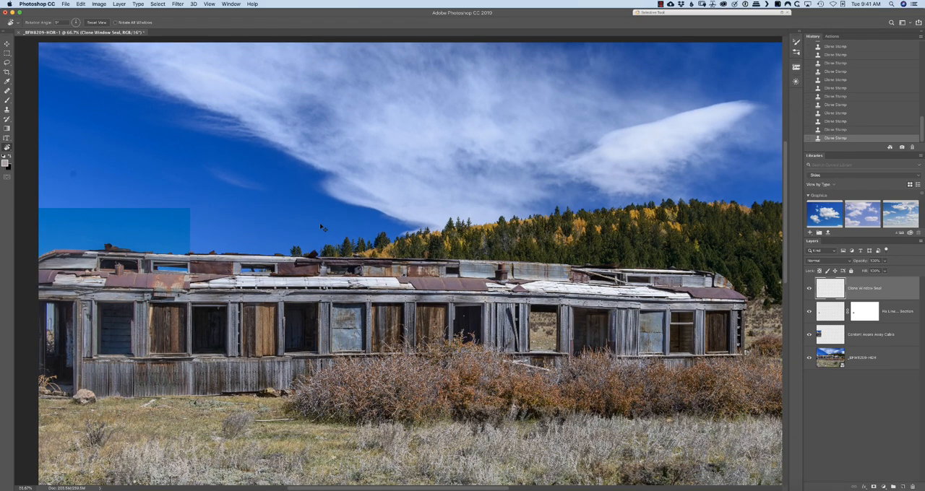
scroll(320, 229, down, 1)
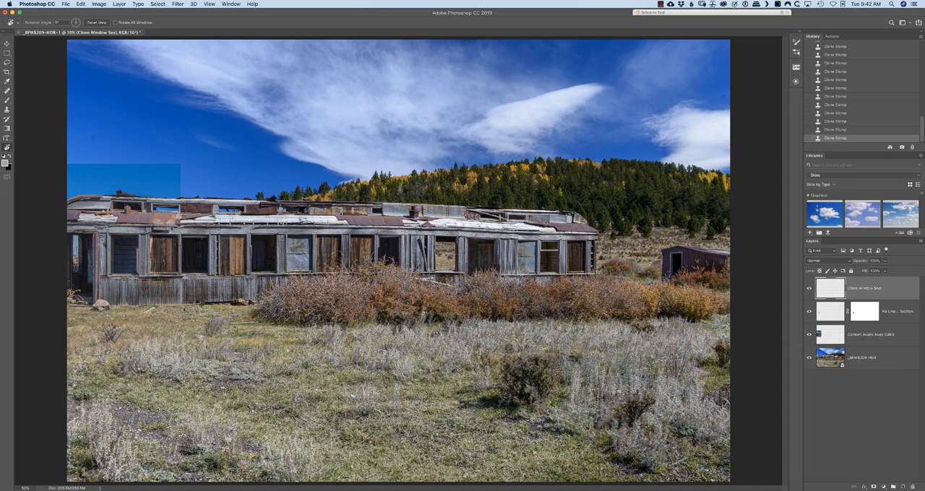
Add a layer mask to the Content Aware Away Cable layer and paint black with a large soft brush over the mismatched sky rectangle
key(super+1)
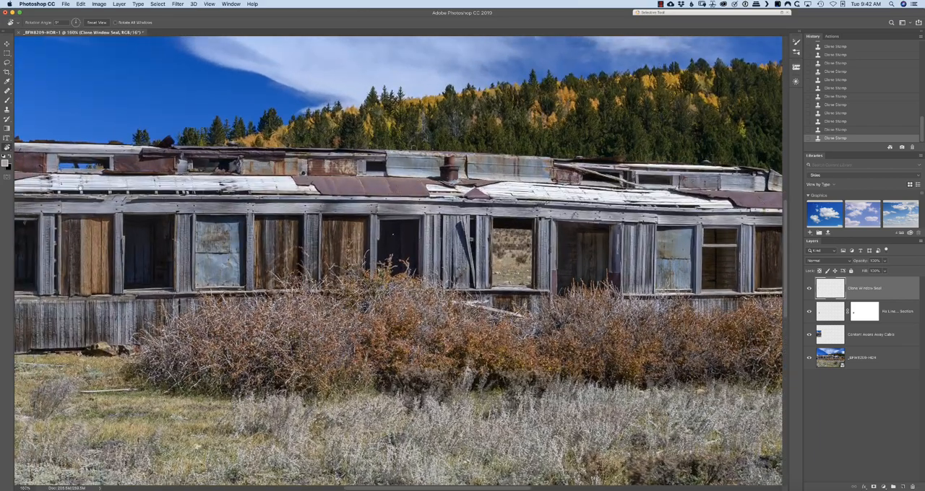
drag(153, 232, 625, 309)
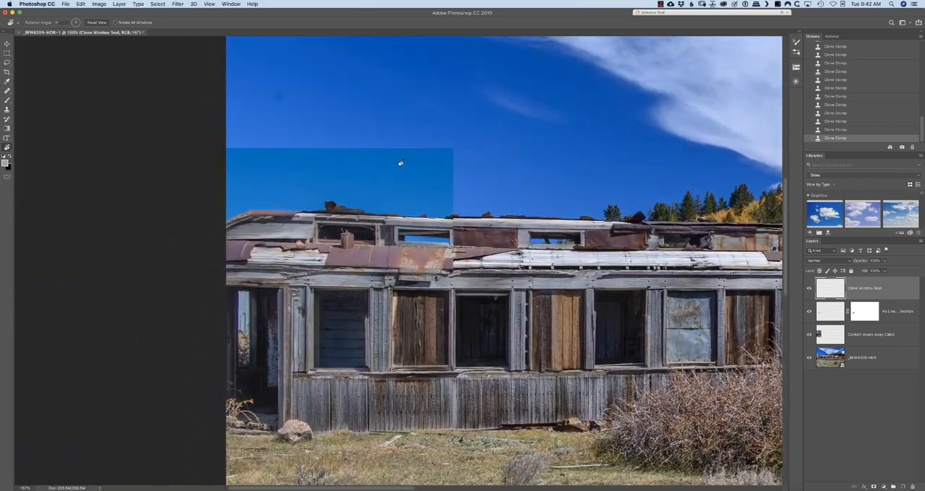
click(881, 343)
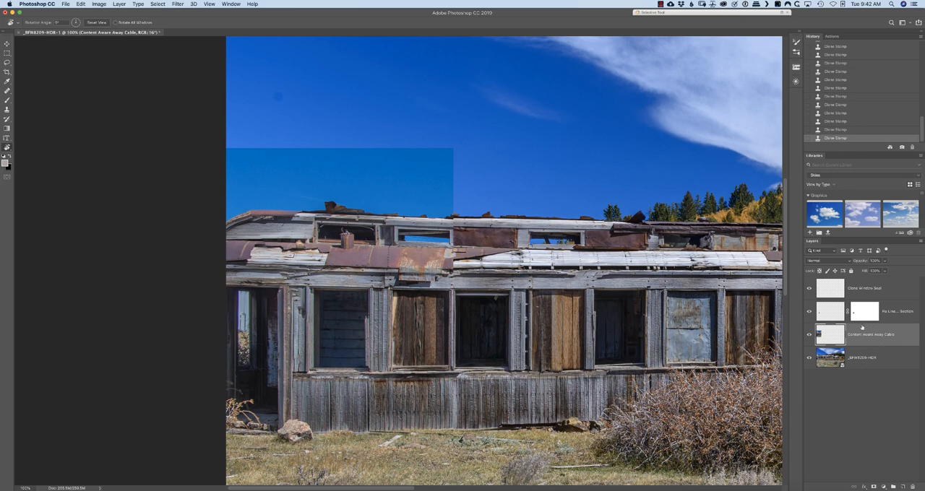
click(873, 488)
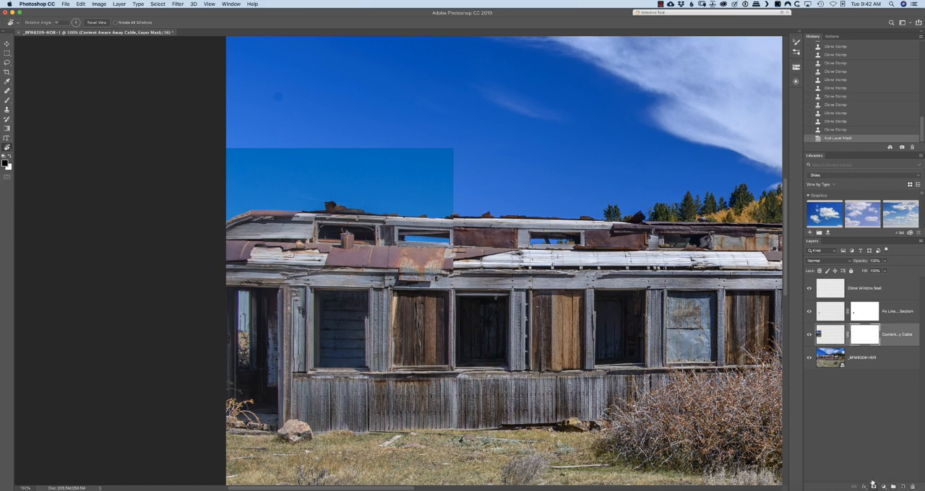
key(b)
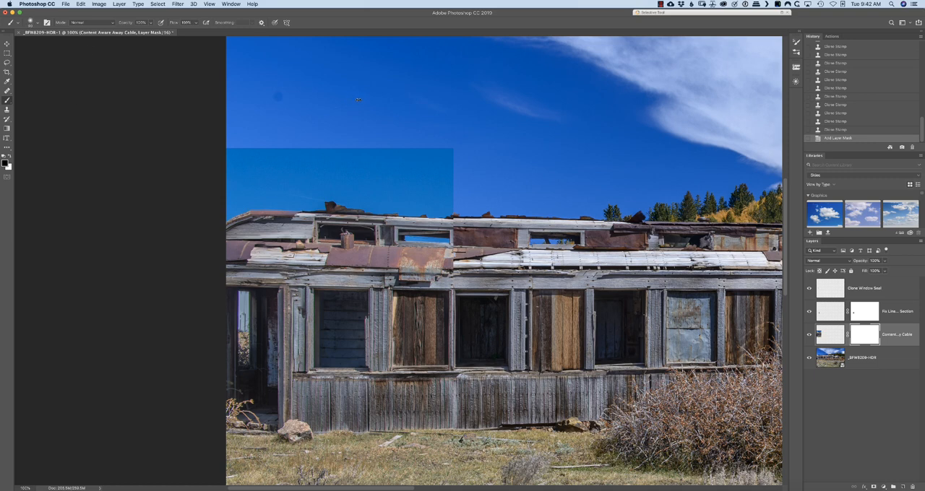
mouse_move(488, 162)
mouse_down()
mouse_move(428, 146)
mouse_move(423, 174)
mouse_move(395, 185)
mouse_move(453, 193)
mouse_move(435, 201)
mouse_move(378, 196)
mouse_up()
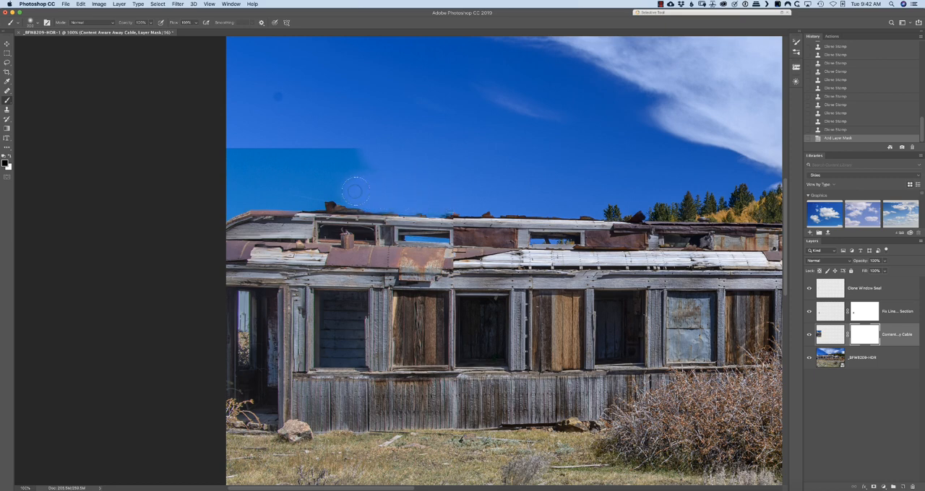
mouse_move(321, 187)
mouse_down()
mouse_move(302, 190)
mouse_move(329, 202)
mouse_move(262, 195)
mouse_move(221, 209)
mouse_move(222, 180)
mouse_move(266, 160)
mouse_move(340, 152)
mouse_up()
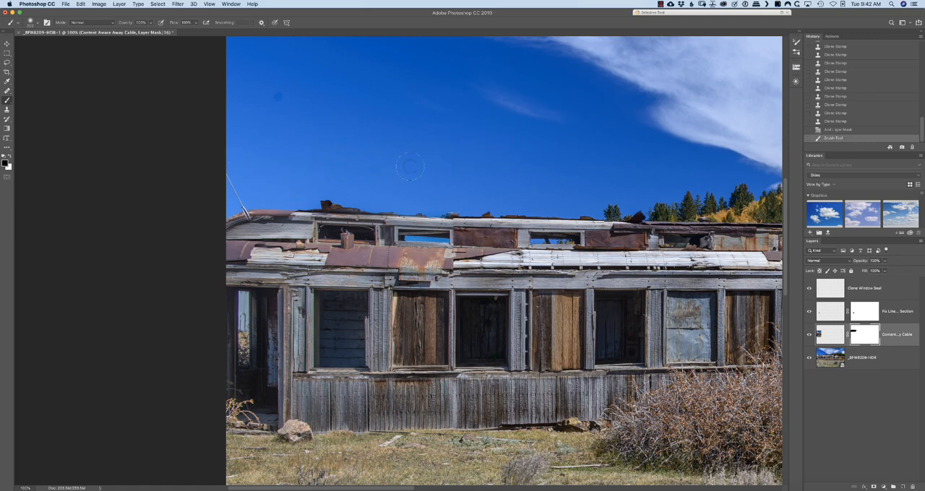
Paint white with a small brush on the Content Aware Away Cable mask over the cable's roof end and straight along the remaining cable
key(super+plus)
key(super+plus)
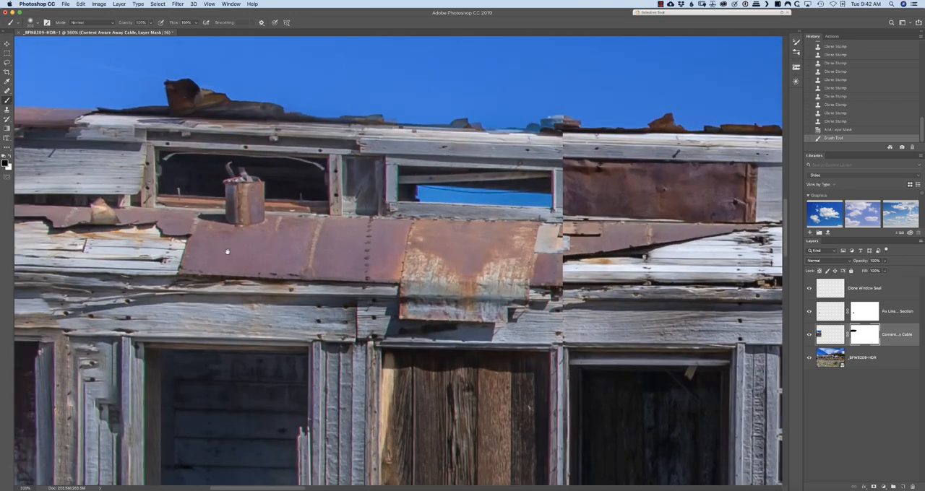
scroll(227, 252, left, 10)
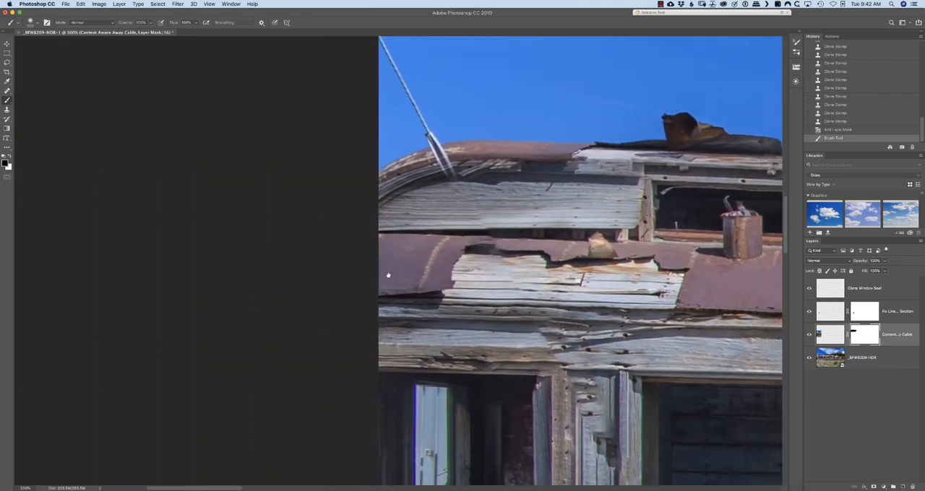
scroll(388, 275, up, 5)
key(r)
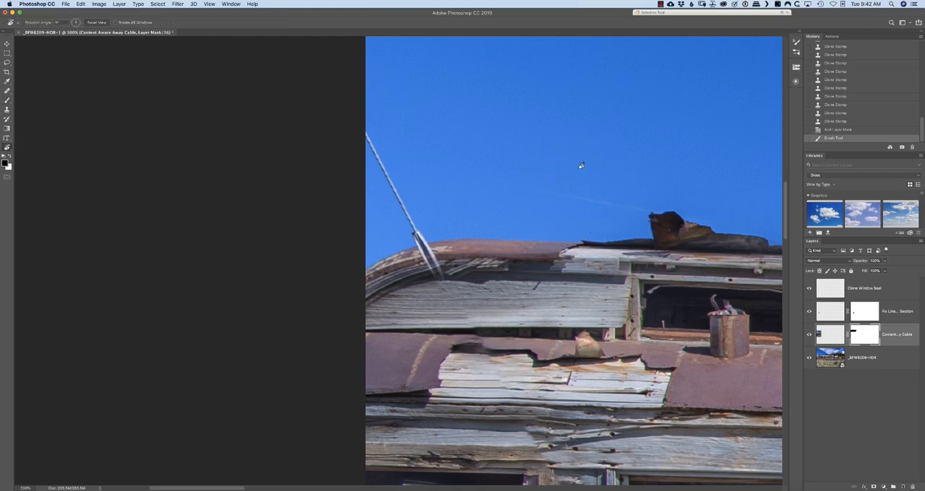
drag(581, 165, 464, 379)
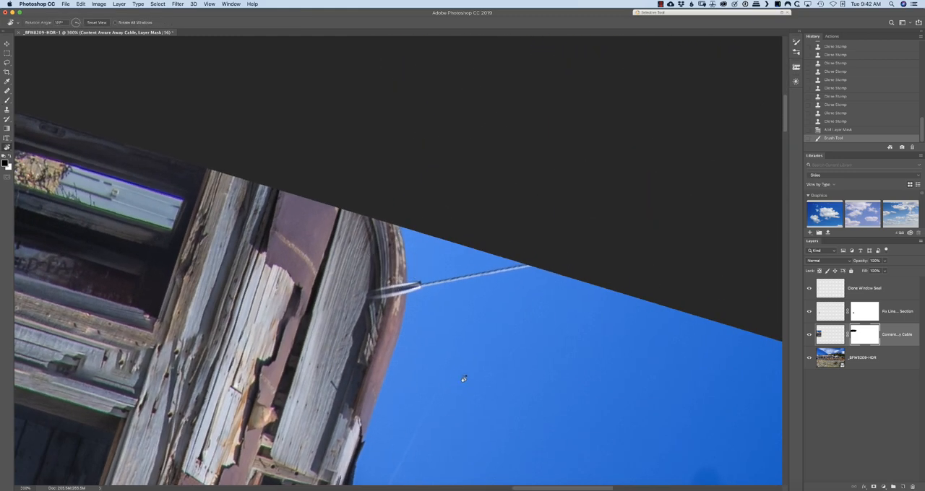
key(b)
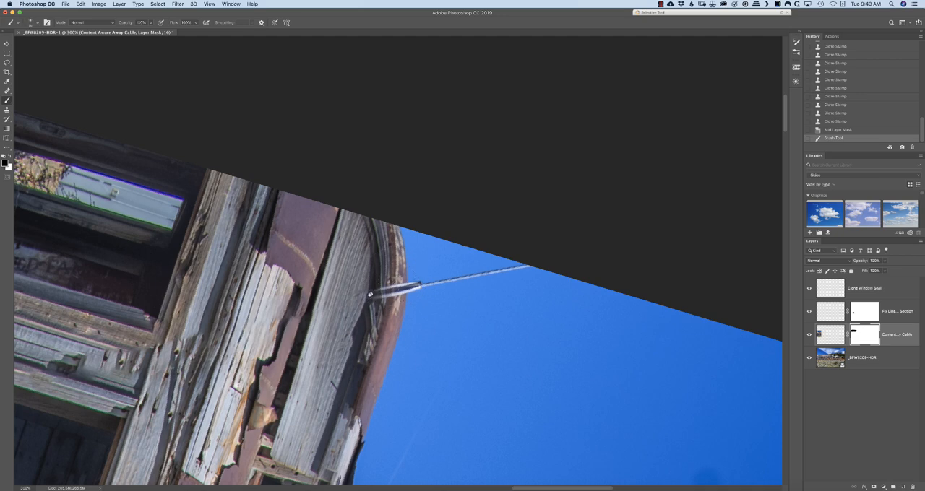
key(x)
mouse_move(402, 287)
mouse_down()
mouse_move(375, 299)
mouse_move(380, 290)
mouse_up()
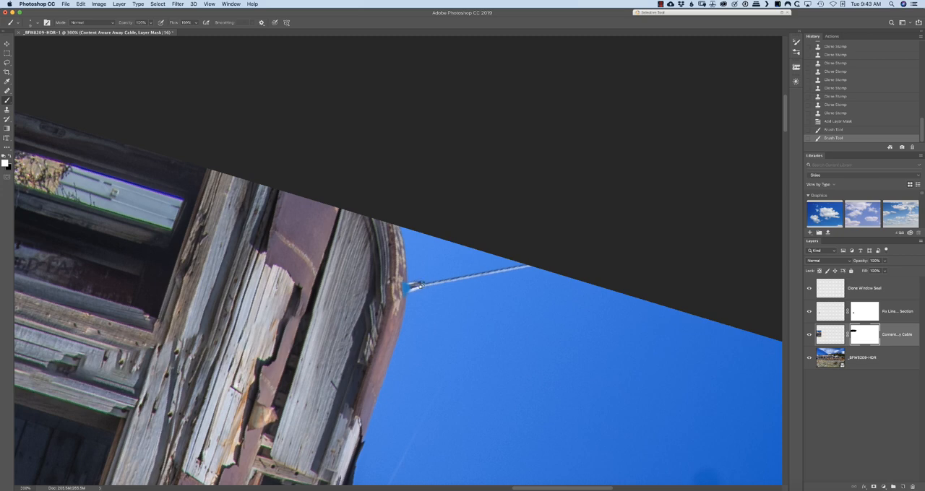
click(420, 284)
shift+click(528, 267)
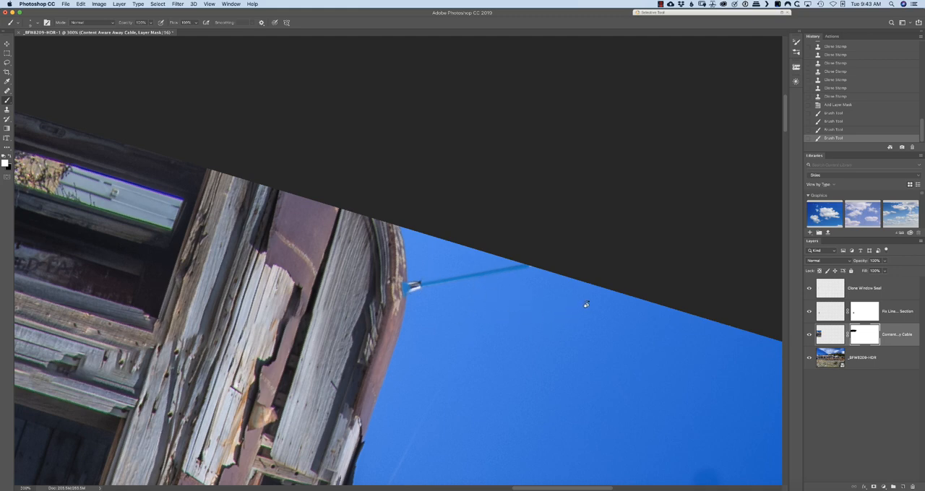
Return the view upright and apply the layer mask of the Content Aware Away Cable layer
key(r)
mouse_move(660, 349)
mouse_down()
mouse_move(626, 251)
mouse_move(481, 152)
mouse_move(412, 141)
mouse_up()
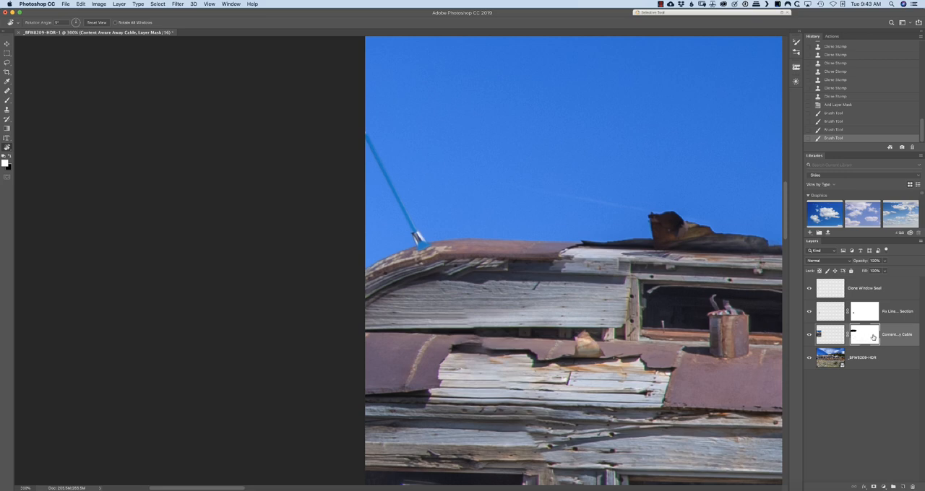
right_click(866, 333)
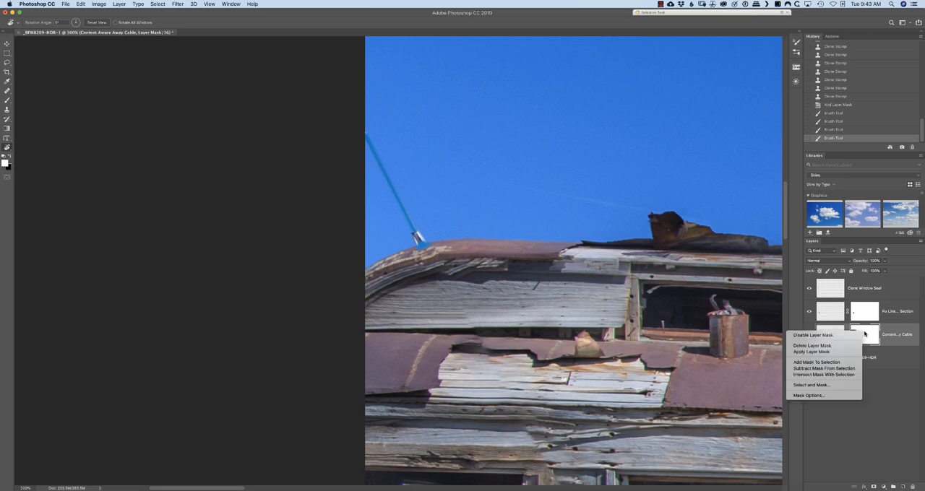
click(832, 352)
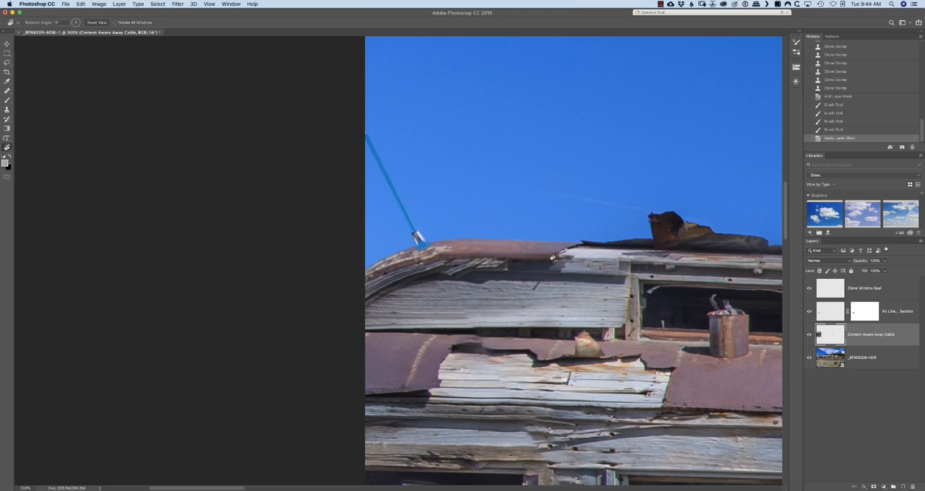
Clone Stamp with sampling set to All Layers over the teal cable remnant in the sky and its end at the roof edge
key(s)
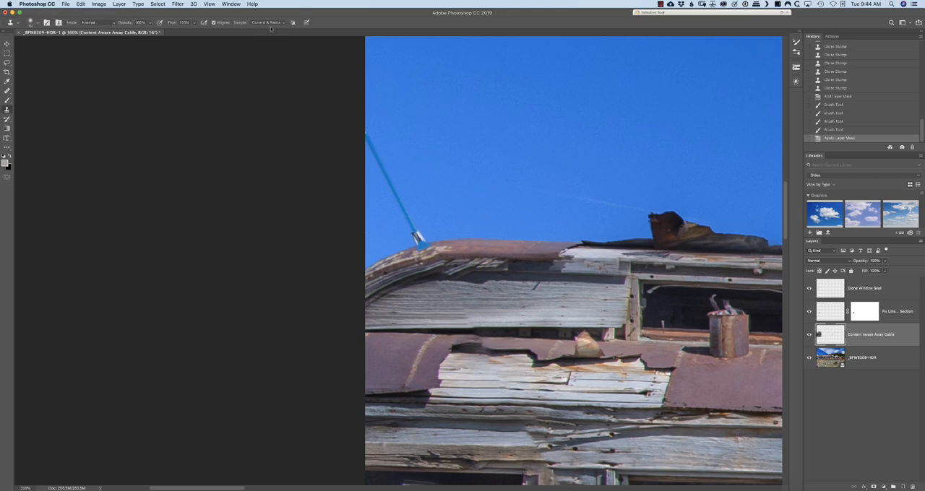
click(273, 22)
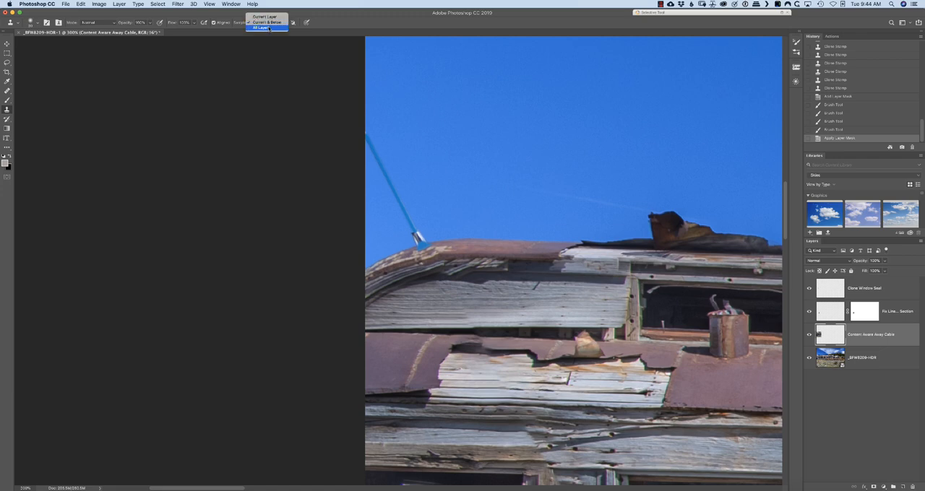
click(269, 30)
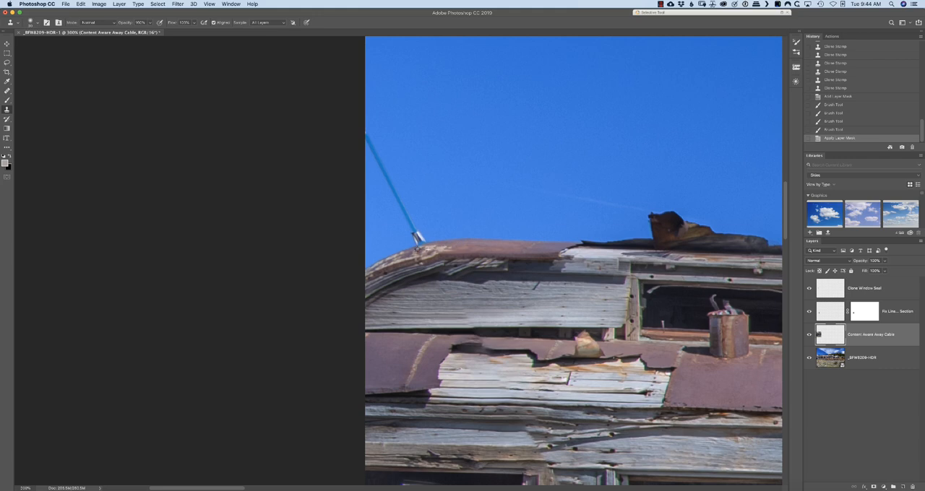
click(420, 248)
mouse_move(369, 129)
mouse_down()
mouse_move(378, 165)
mouse_move(424, 232)
mouse_move(406, 239)
mouse_move(429, 234)
mouse_move(420, 235)
mouse_up()
alt+click(432, 215)
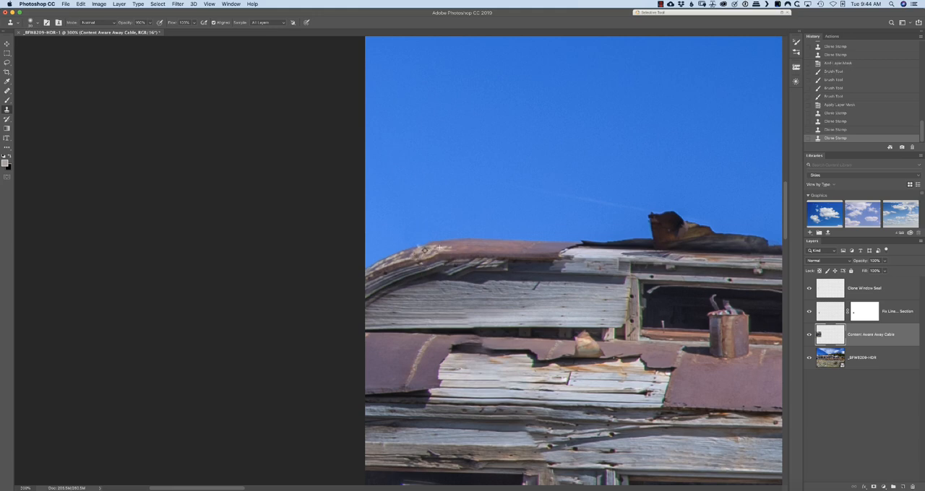
drag(427, 250, 419, 250)
Remove the dark spot in the blue sky above the building with the Healing Brush on the Clone Window Seal layer
scroll(544, 244, down, 5)
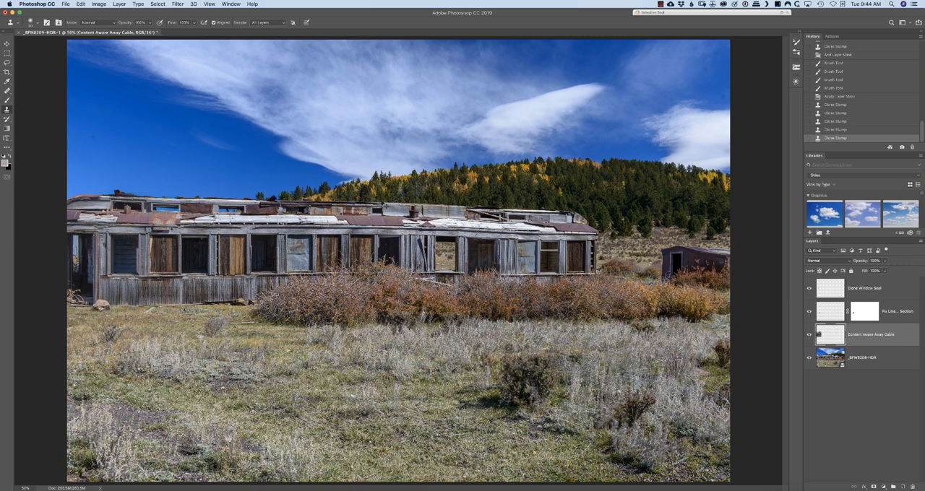
click(891, 290)
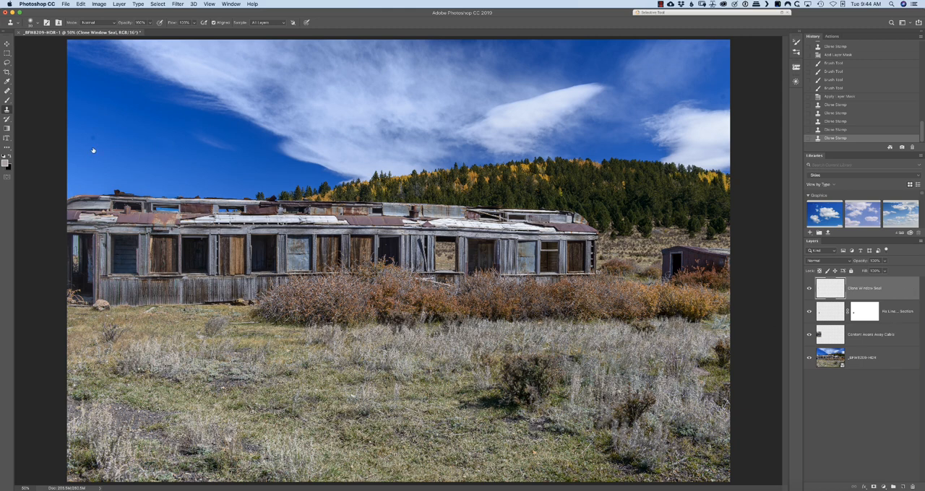
key(j)
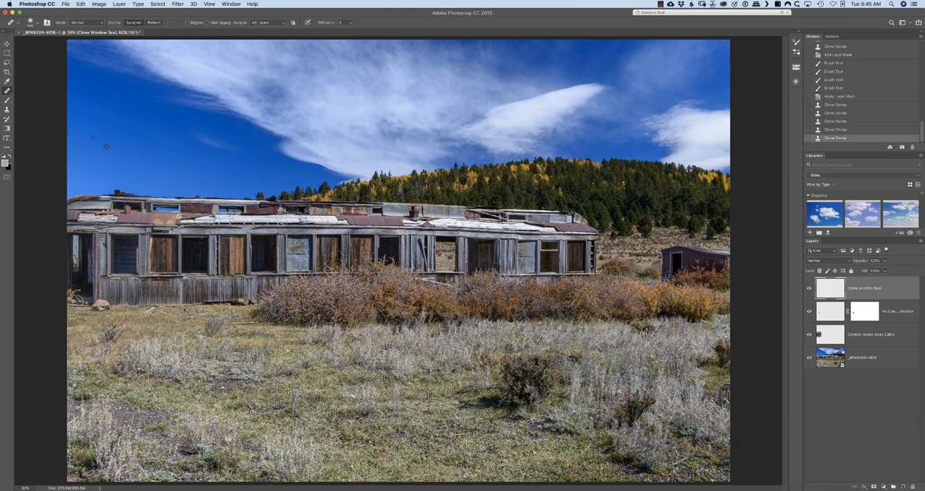
click(91, 138)
Inspect the repaired roof, sky and windows along the building at 100%, and view the whole photo again
key(super+plus)
key(super+plus)
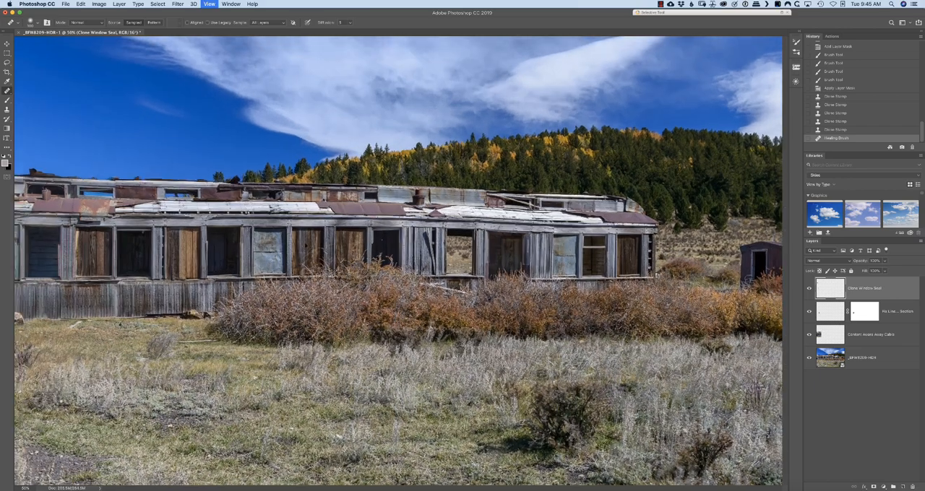
drag(317, 268, 439, 267)
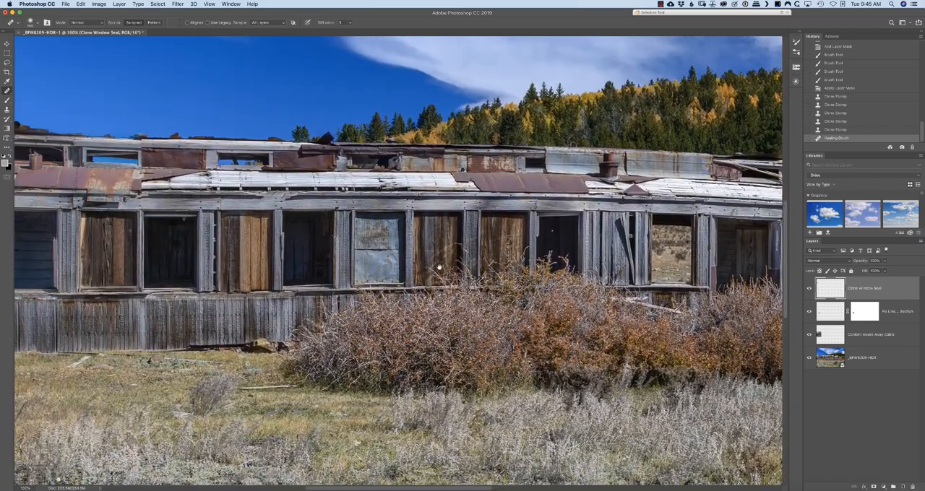
scroll(144, 303, left, 5)
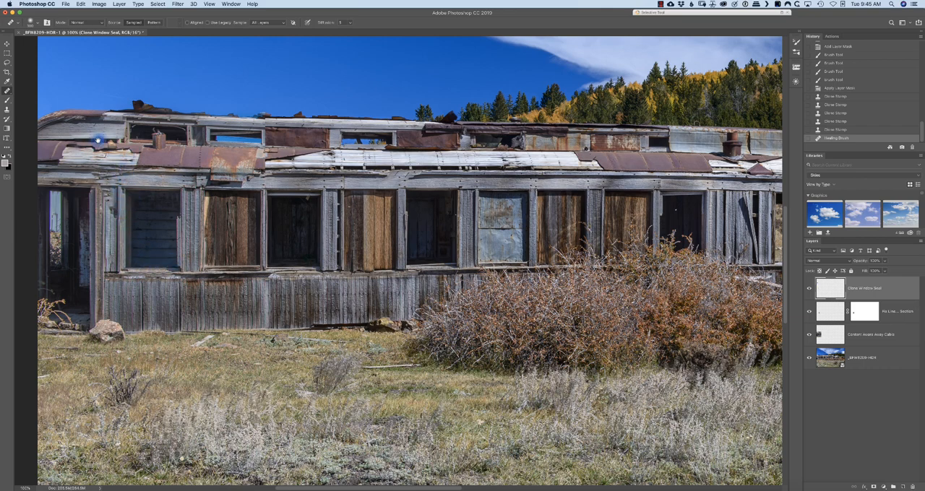
scroll(108, 123, left, 5)
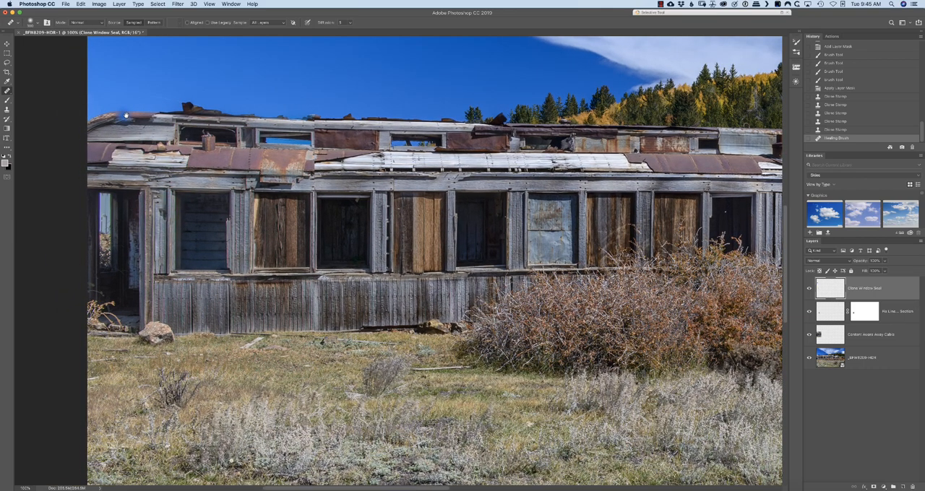
scroll(531, 303, right, 1)
scroll(531, 302, right, 10)
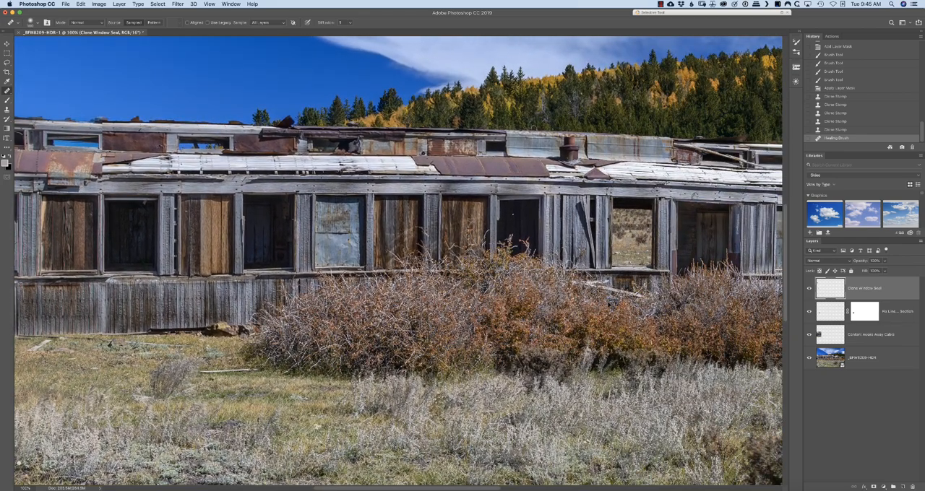
key(super+minus)
key(super+minus)
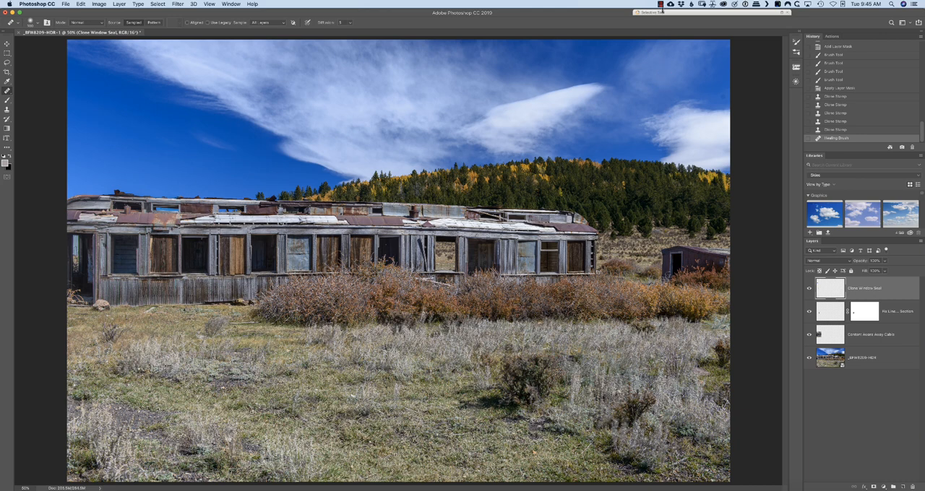
click(659, 5)
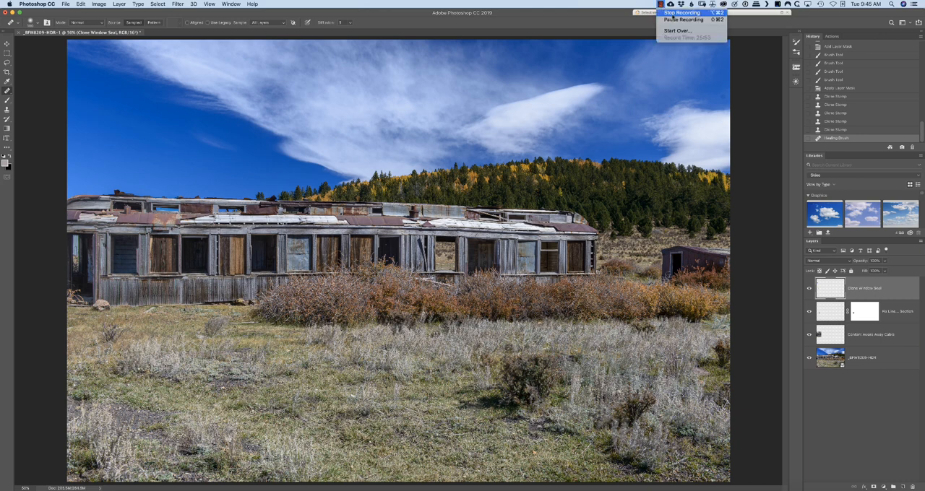